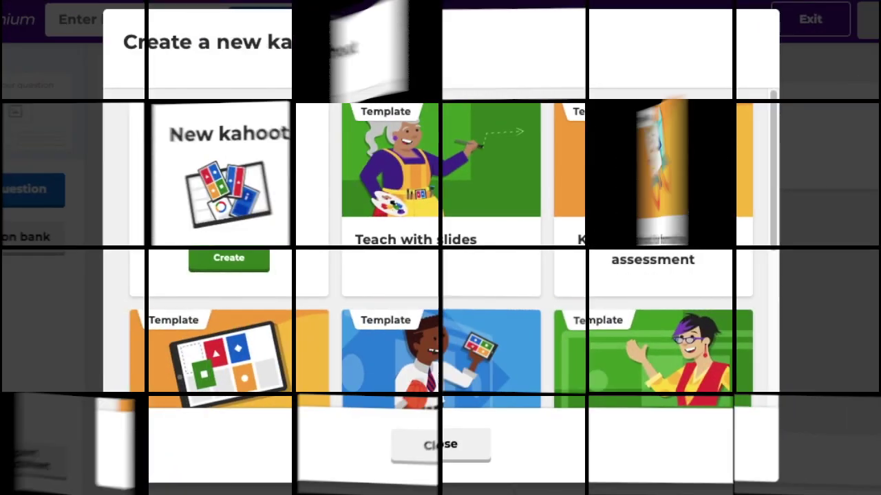
- Create a new blank kahoot and enter "What is 1+3" as the first question
click(227, 260)
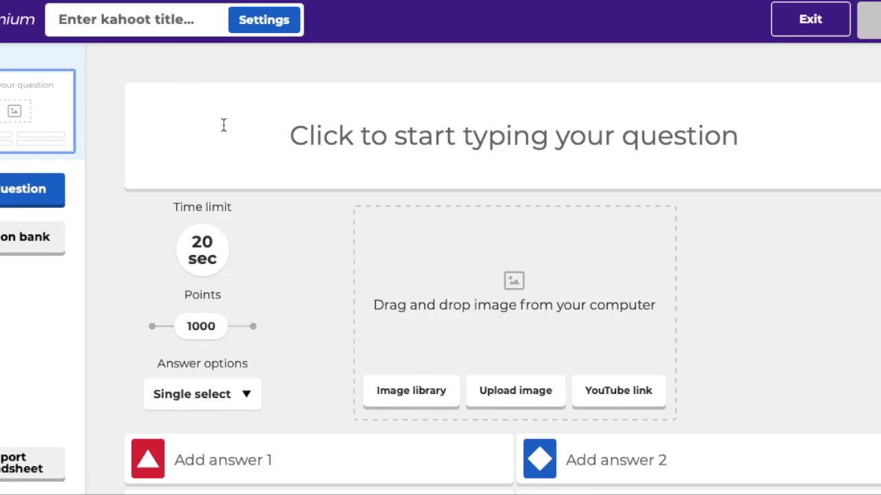
click(344, 128)
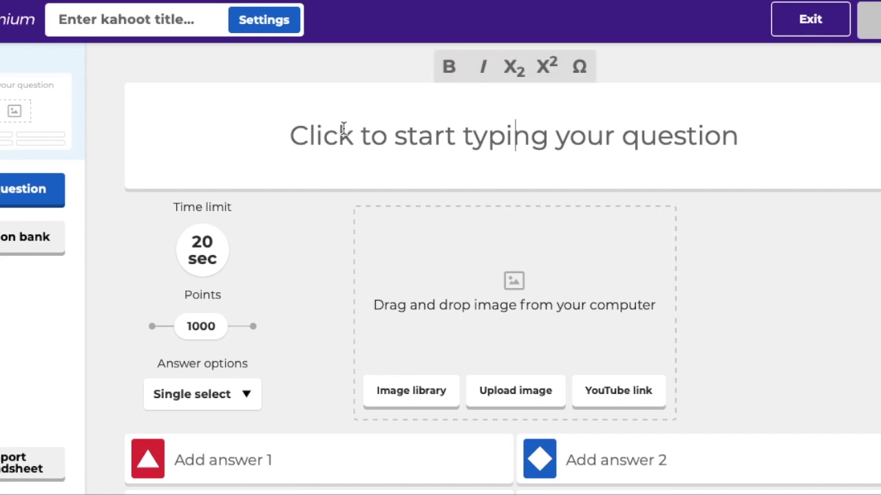
text(What)
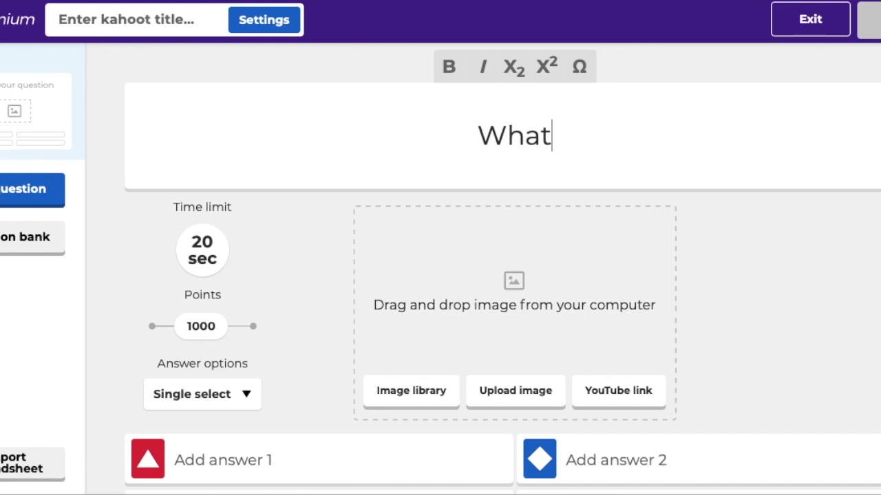
text( is 1)
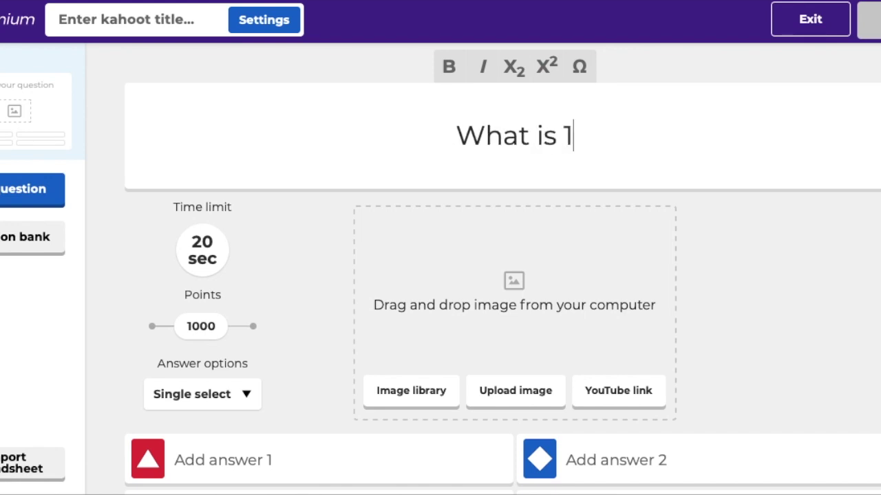
text(+)
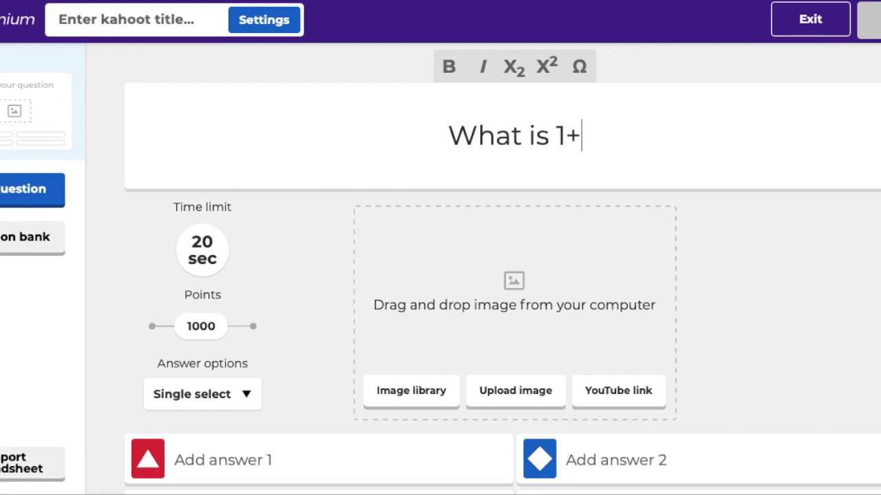
text(3)
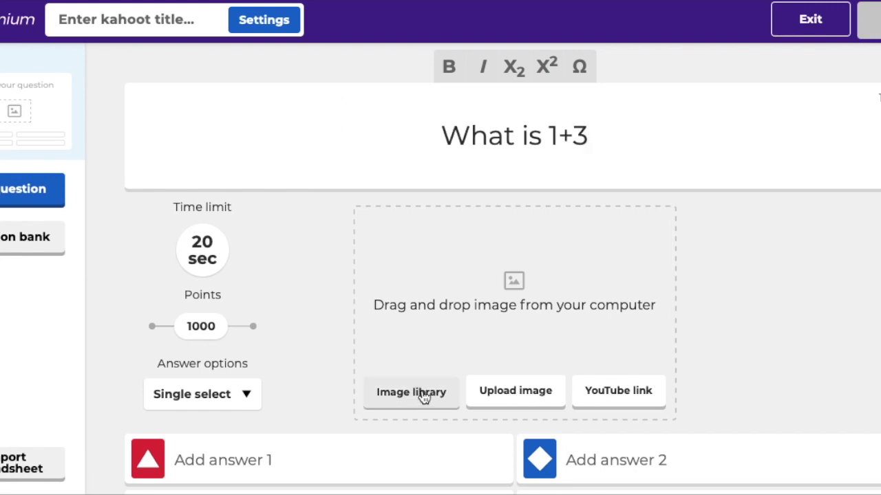
- Search the image library for "math" and add the picture of the girl writing on a whiteboard to the question
click(394, 398)
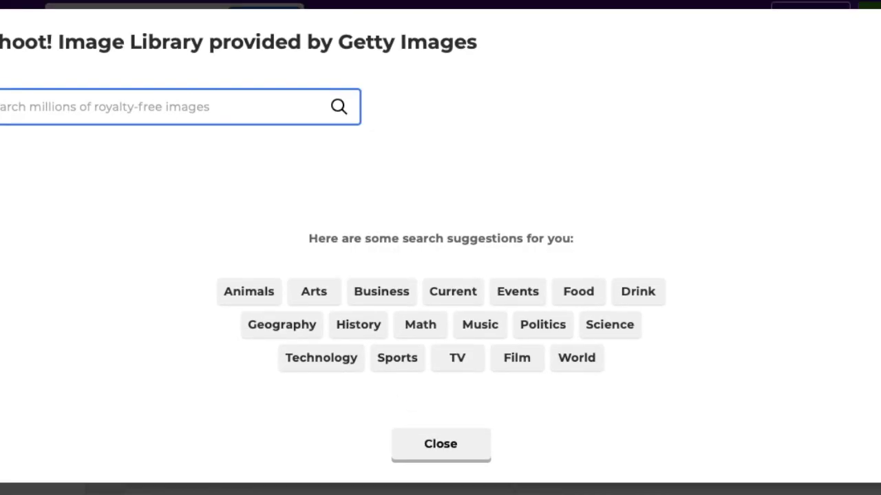
text(cat)
key(Return)
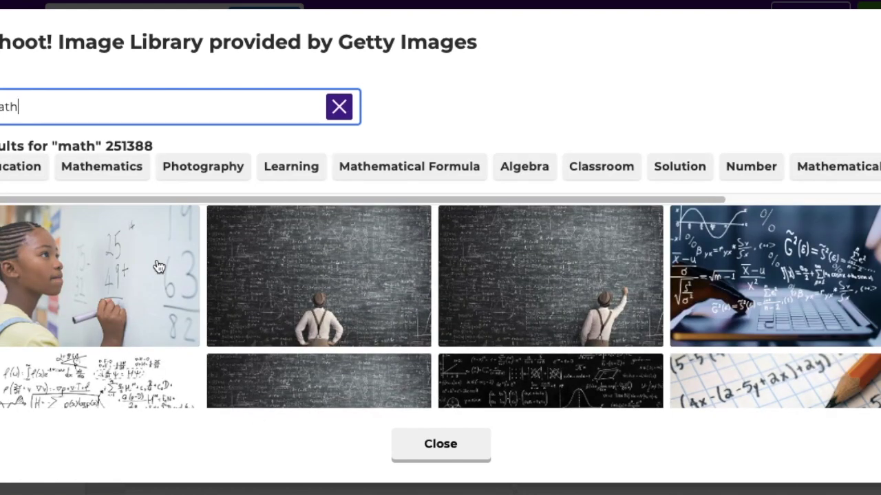
click(159, 267)
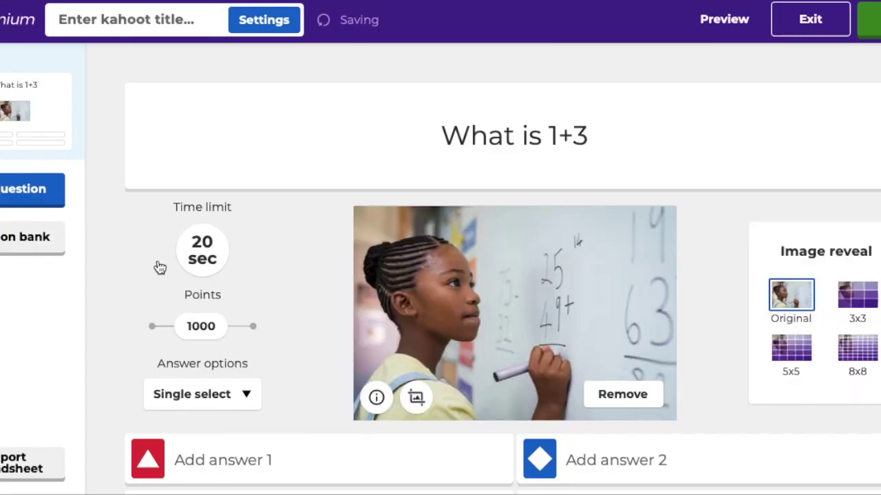
- Fill in answers 1 to 4 as 4, 3, 2 and 9, and mark 4 as the correct answer
scroll(345, 335, down, 1)
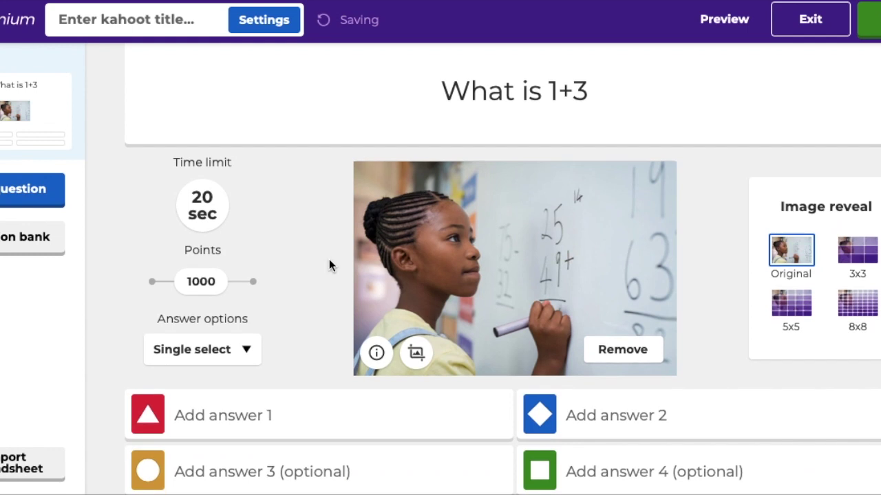
click(275, 419)
text(4)
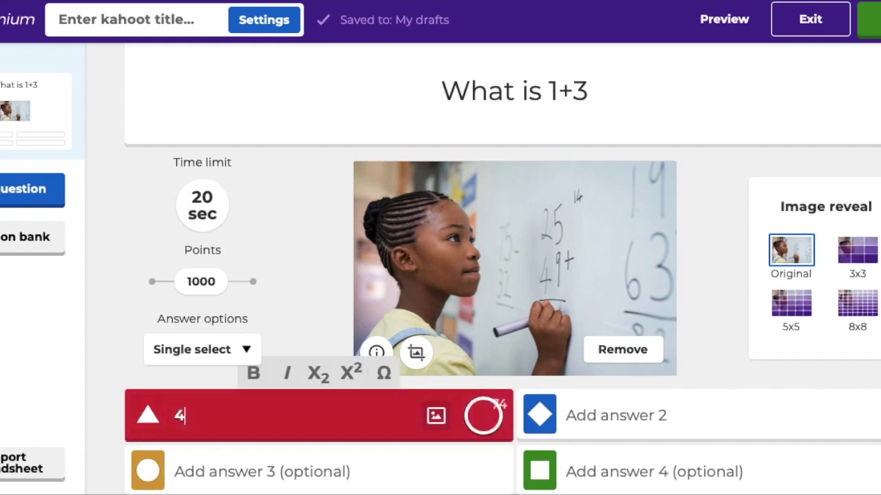
click(678, 418)
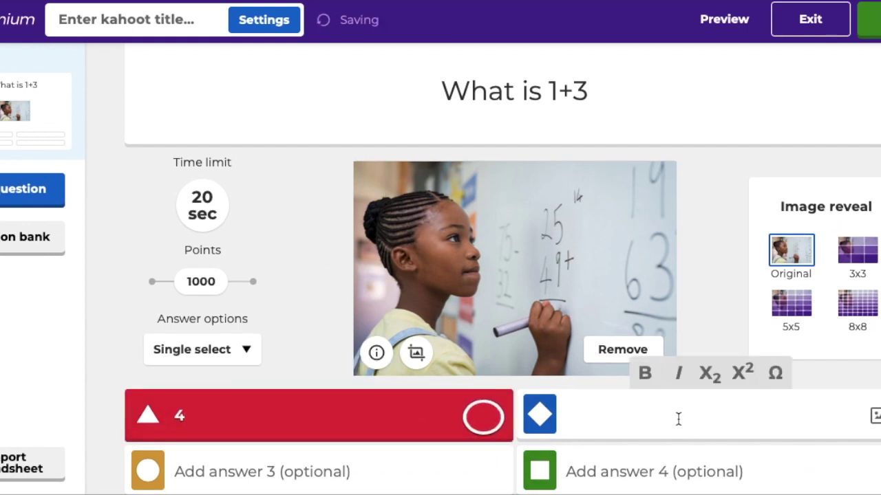
text(3)
click(486, 418)
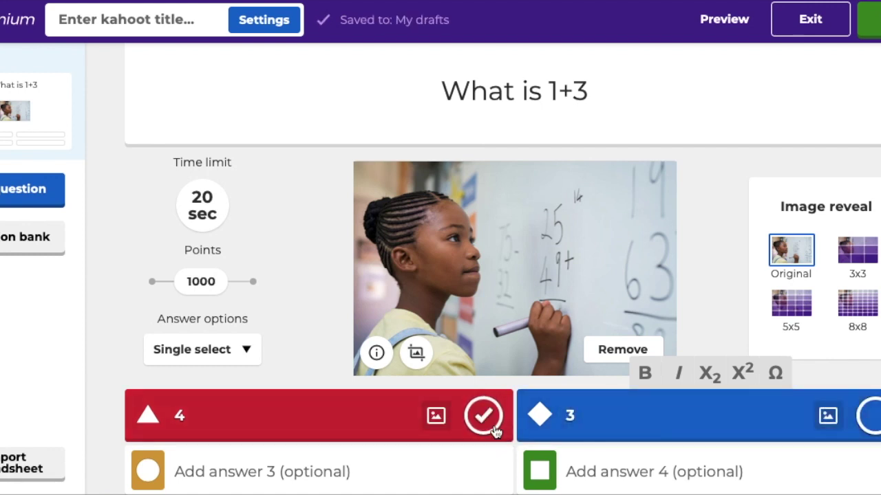
click(618, 478)
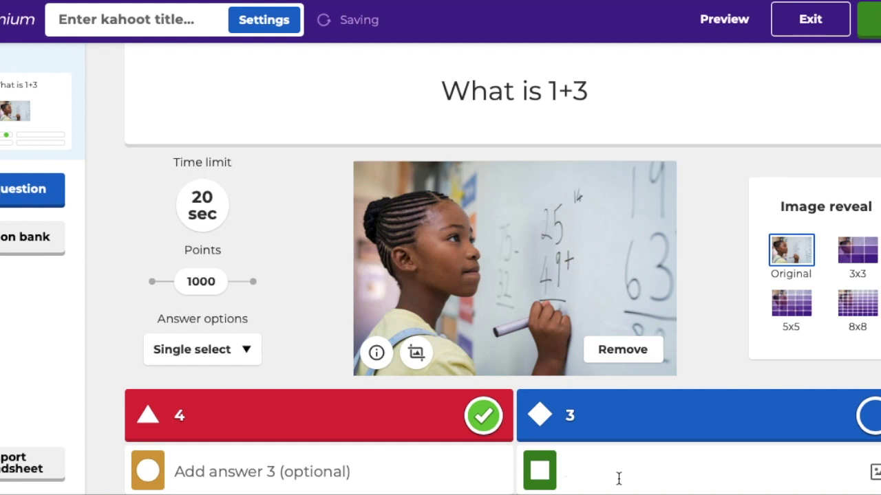
text(9)
click(253, 470)
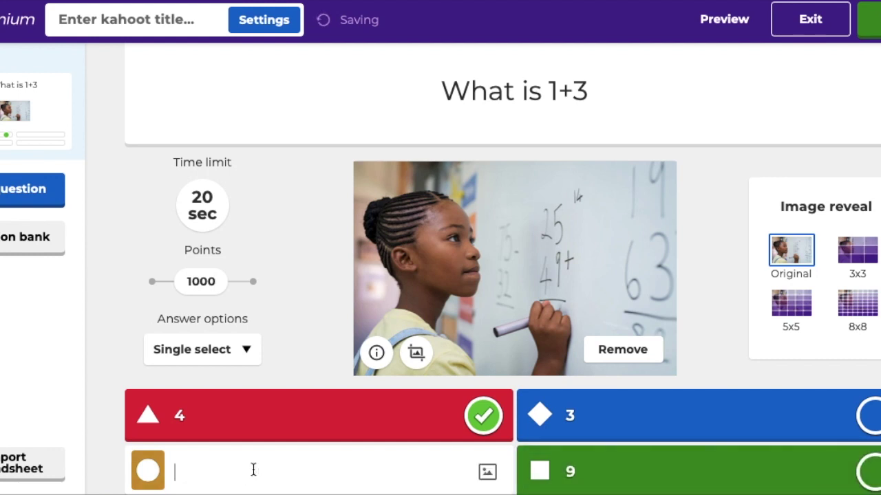
text(2)
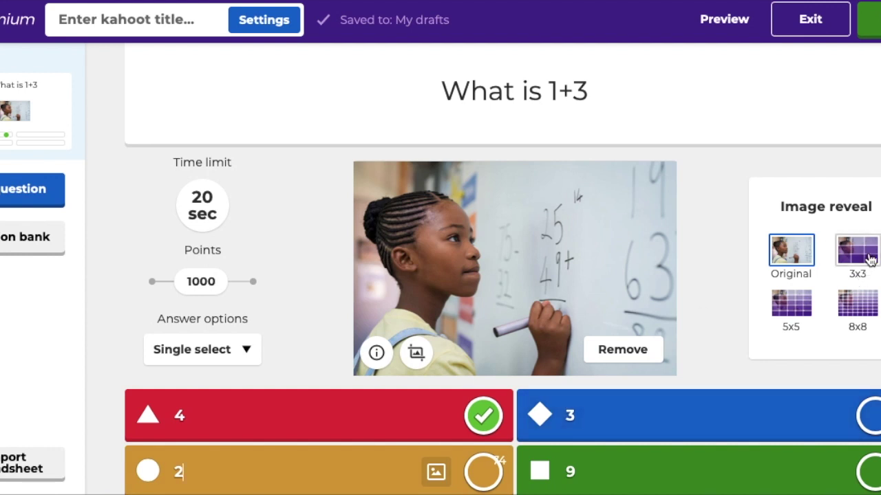
- Set the question's image reveal to 3x3 and its time limit to 10 seconds, keeping the answers on single select
click(870, 259)
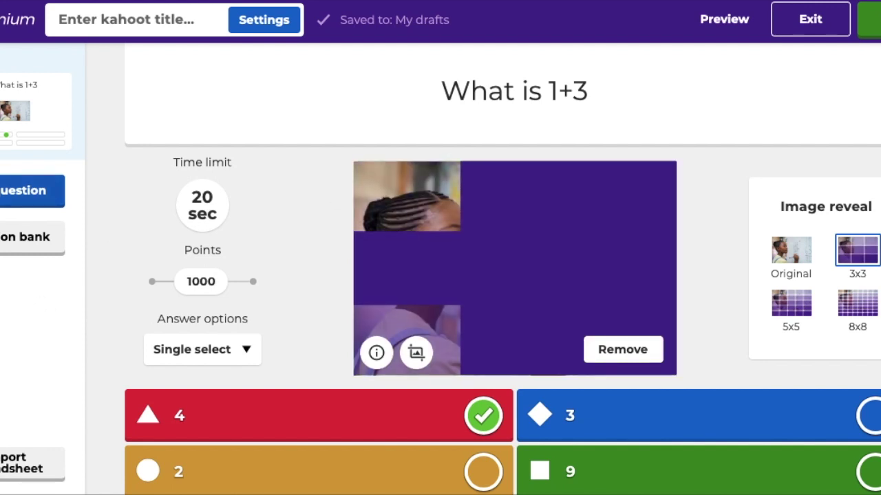
click(203, 222)
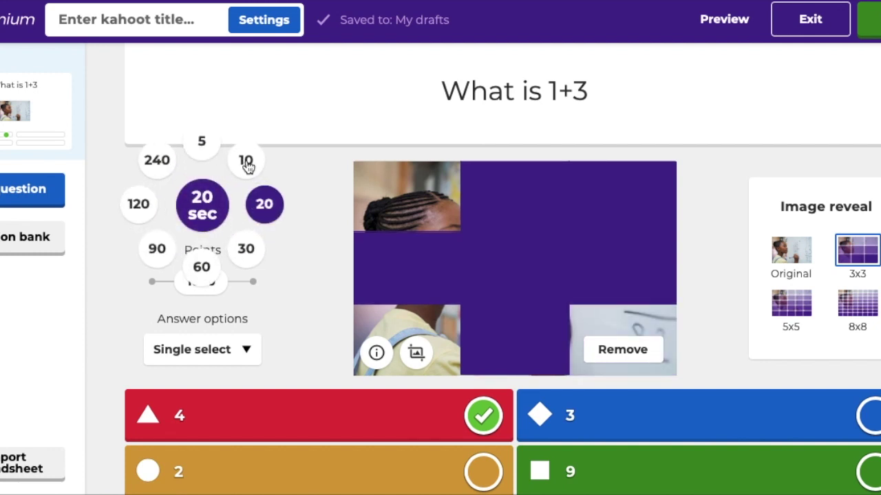
click(246, 163)
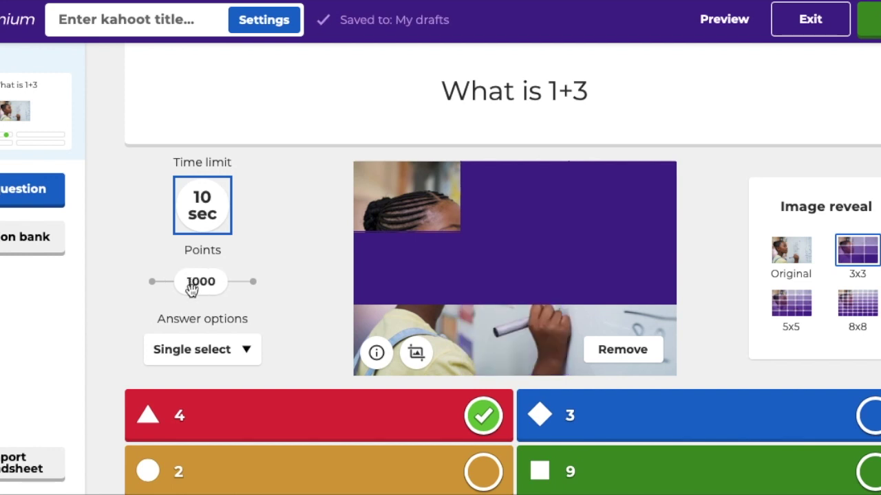
click(208, 351)
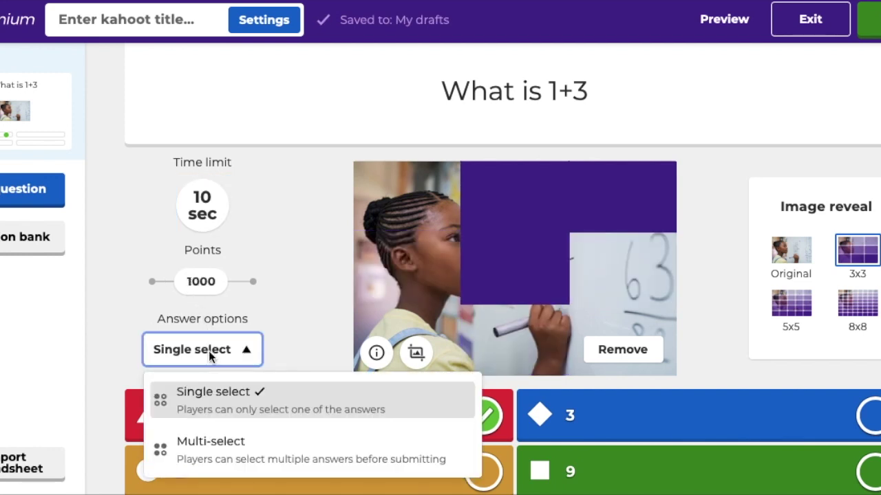
click(208, 351)
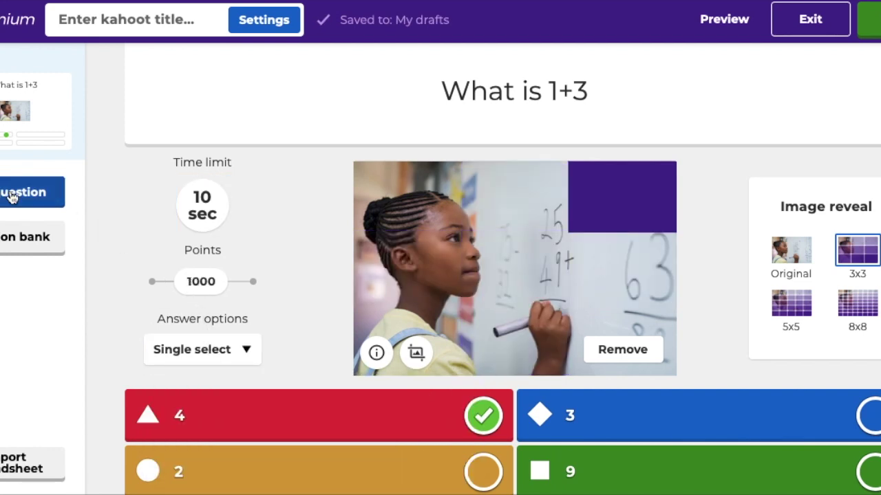
- Add a Puzzle question with the text "Put the days of the weeks in order"
click(11, 196)
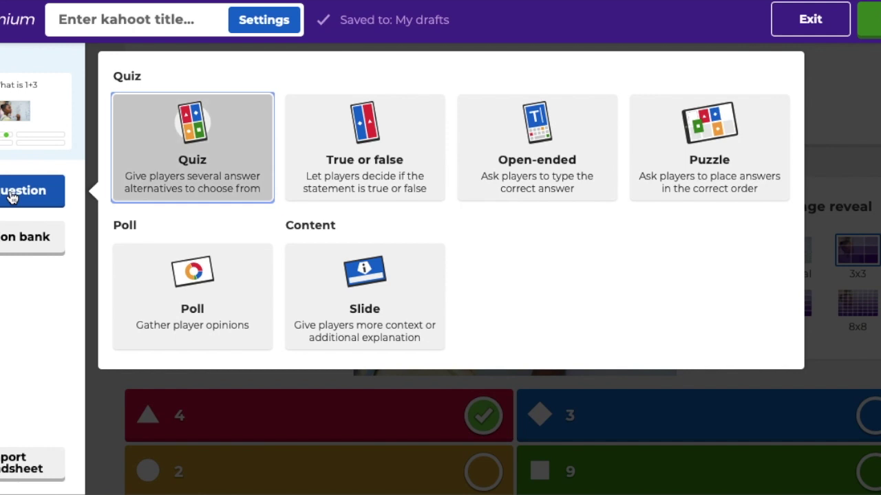
click(686, 157)
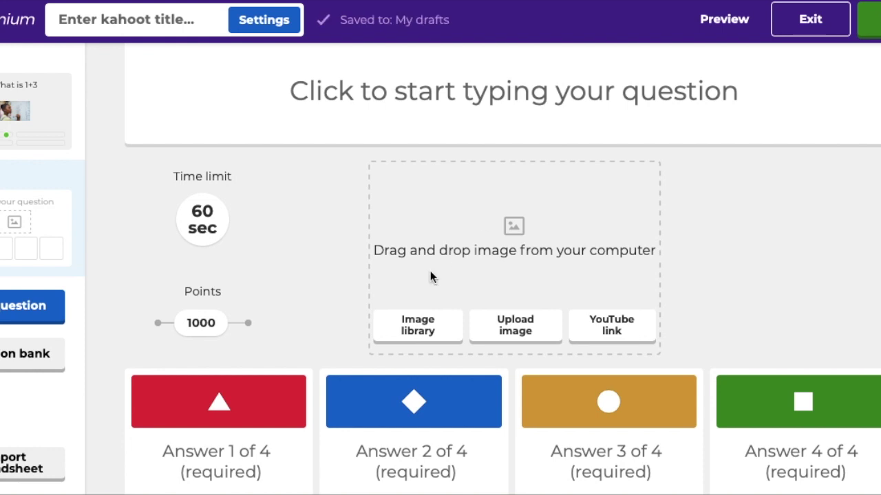
click(436, 96)
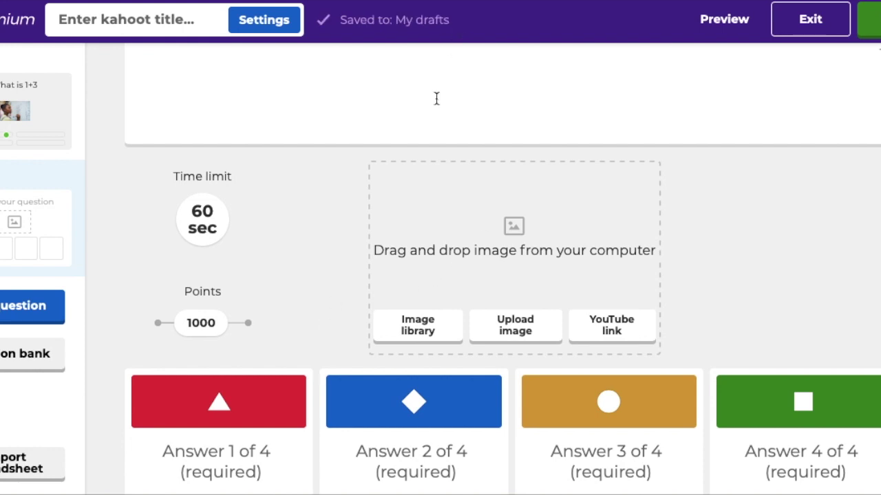
text(Put the)
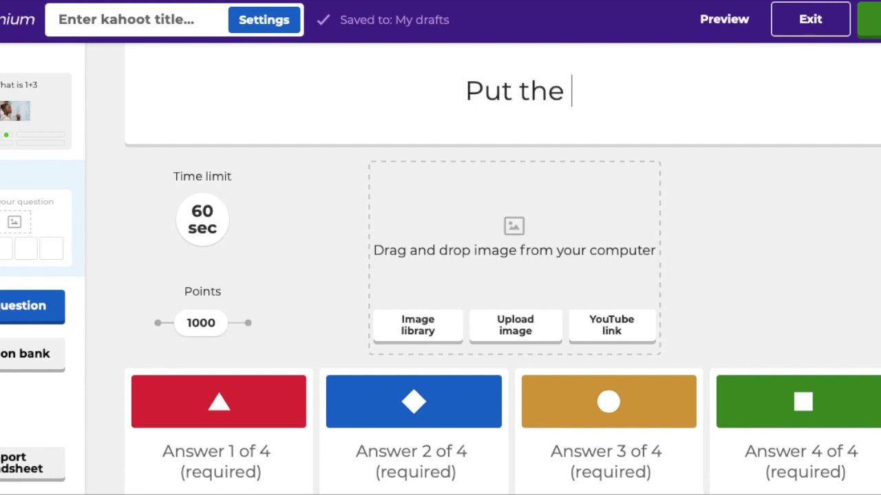
text( d)
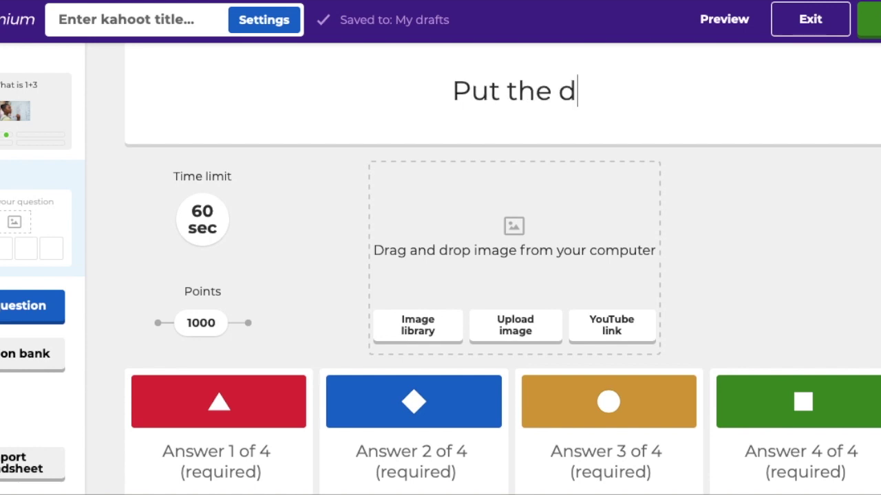
text(ays )
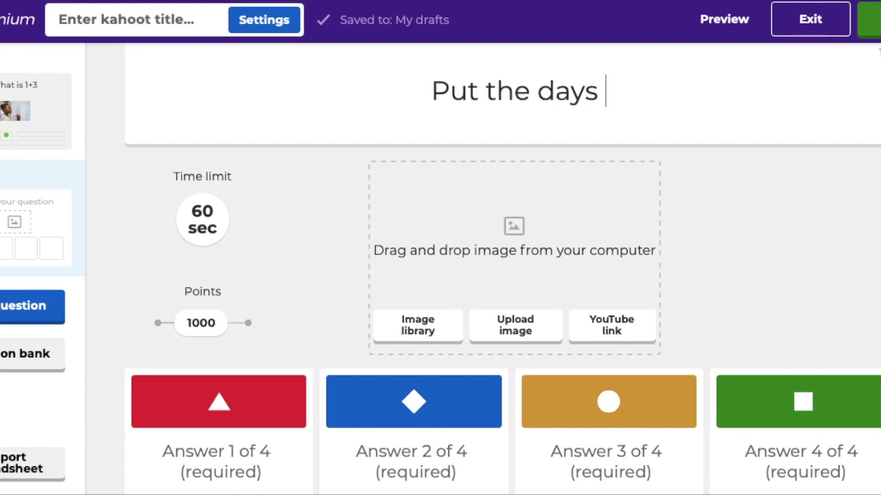
text(of the wee)
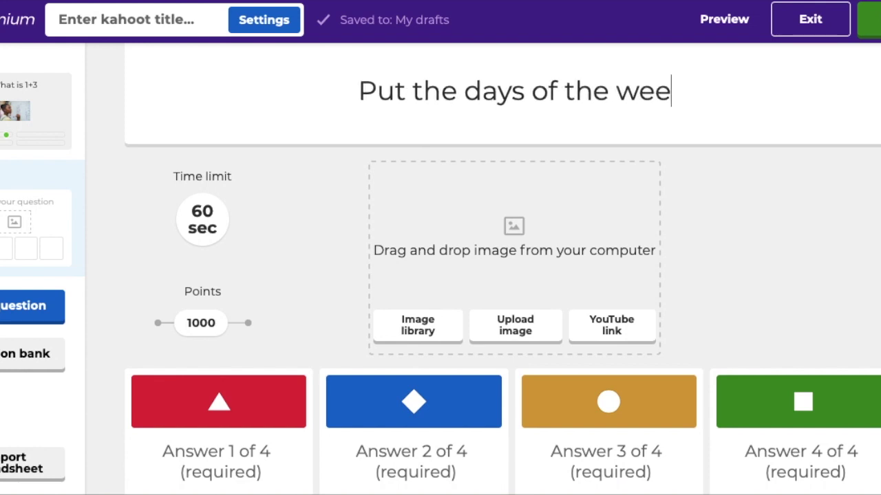
text(ks in order)
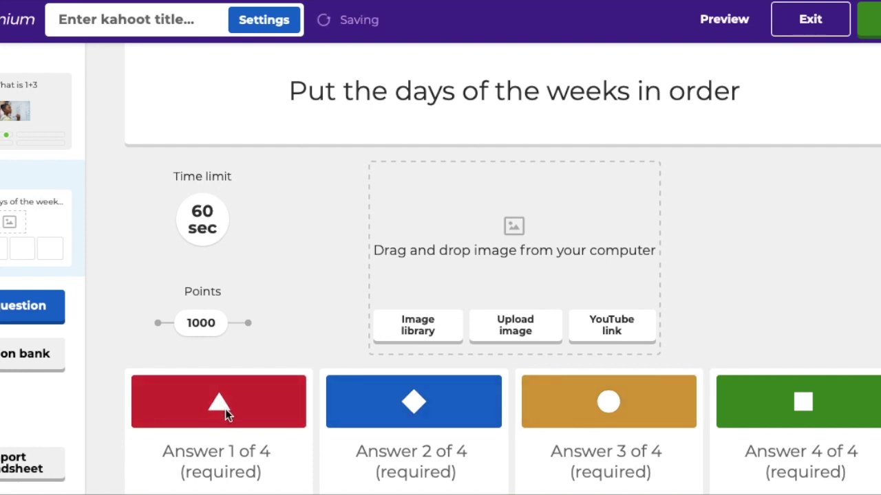
- Enter "Monday", "Tuesday" and "Wed" as the puzzle's first three answers
click(223, 455)
text(Monday)
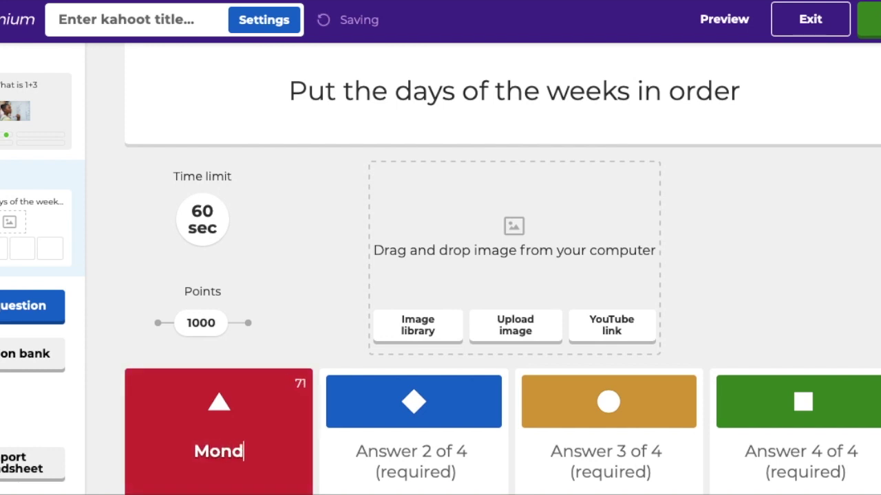
click(410, 465)
text(T)
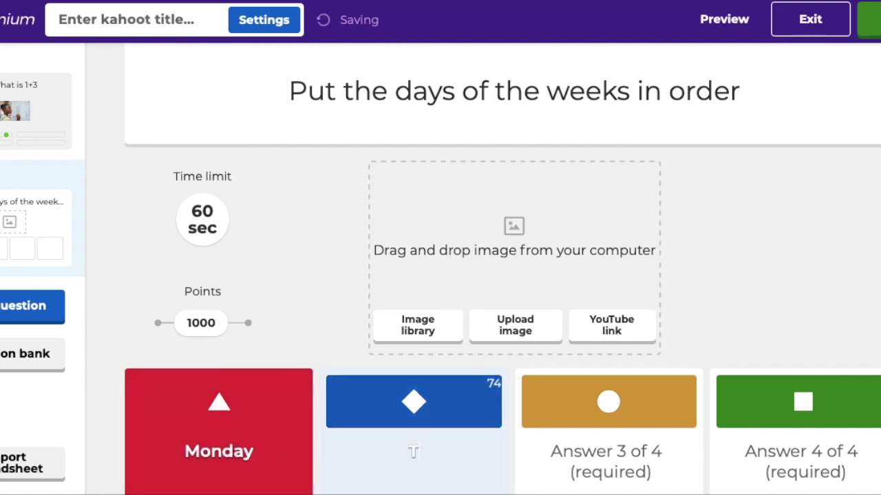
text(uesday)
click(568, 461)
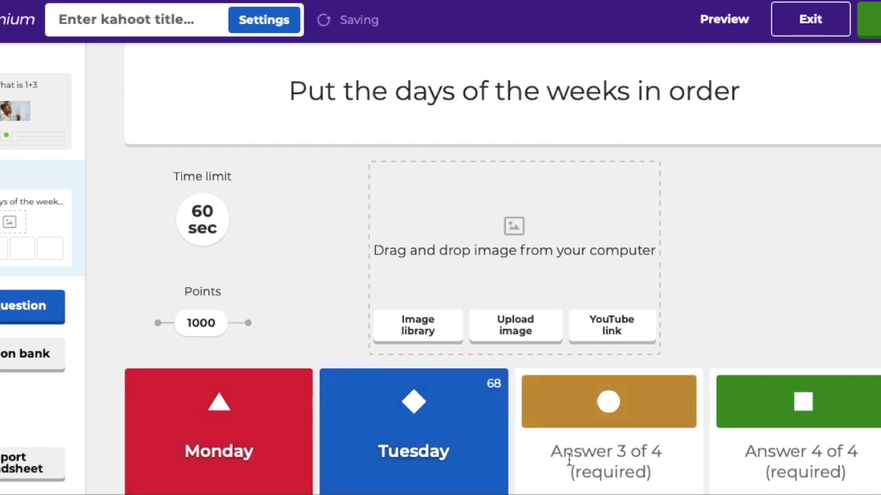
text(Wed)
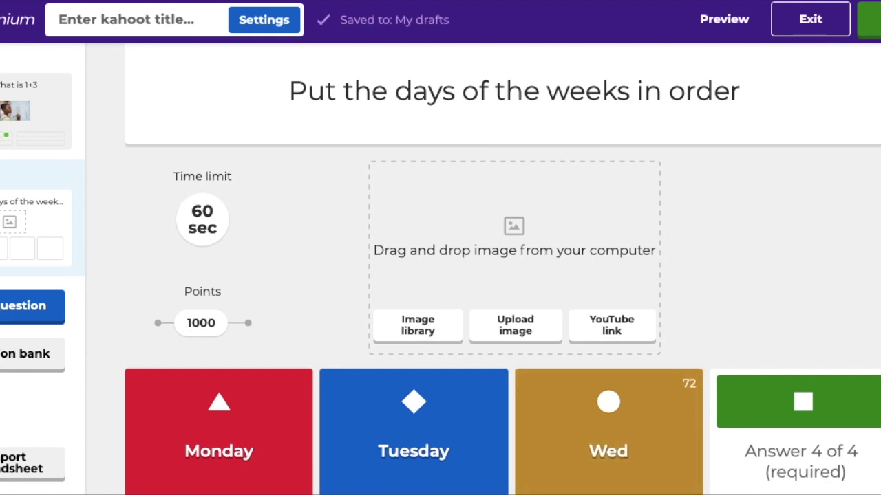
- Replace the text of the puzzle's second answer with "Wedneday"
click(456, 450)
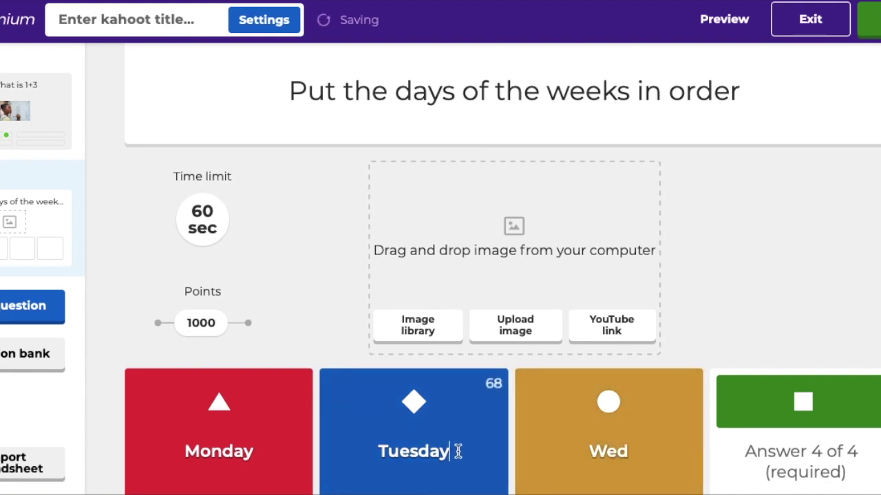
key(BackSpace)
key(BackSpace)
key(BackSpace)
key(BackSpace)
key(BackSpace)
key(BackSpace)
key(BackSpace)
text(Wedneday)
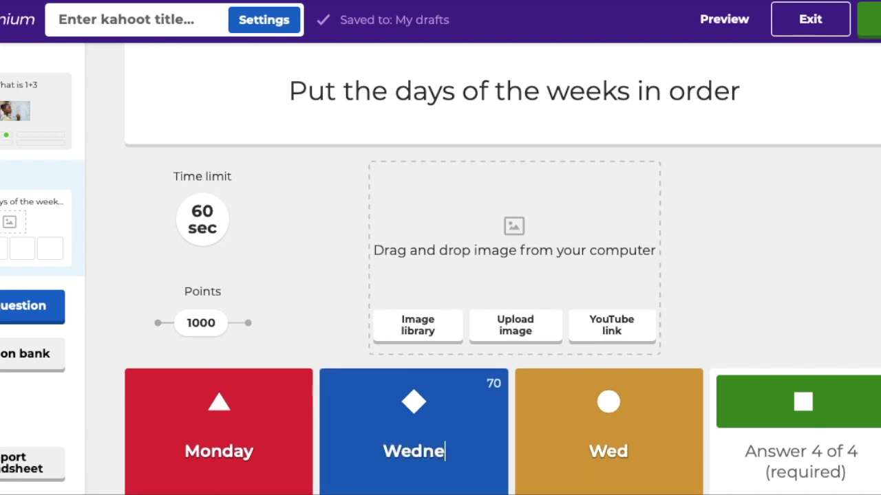
- Correct the spelling of the puzzle's second answer to "Wednesday"
key(BackSpace)
key(BackSpace)
key(BackSpace)
key(BackSpace)
key(BackSpace)
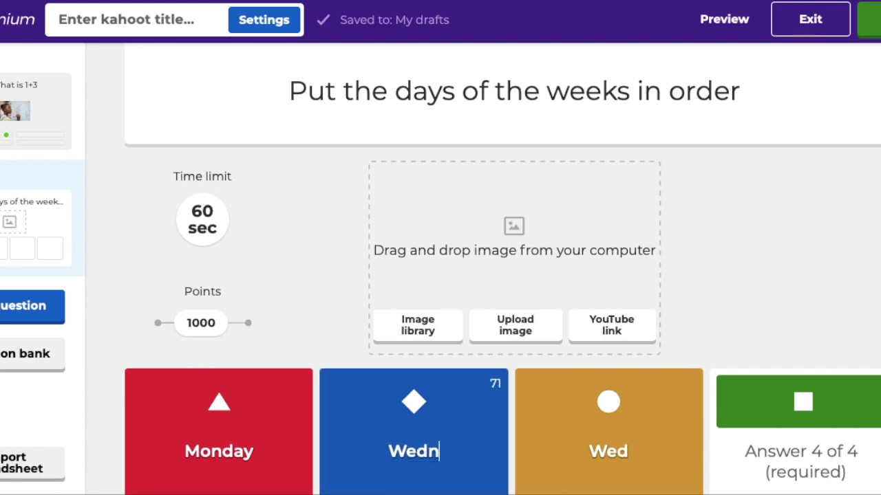
text(esday)
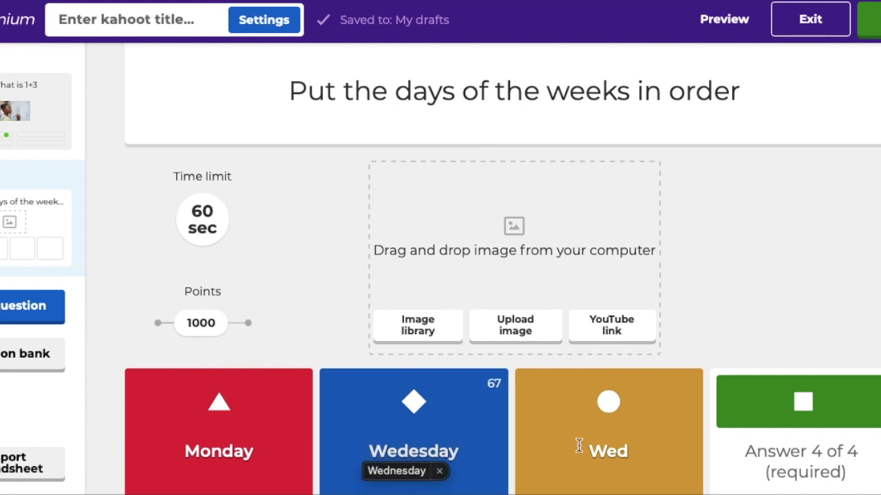
click(409, 472)
- Replace the text of the puzzle's third answer with "Thursday"
click(609, 448)
key(BackSpace)
key(BackSpace)
key(BackSpace)
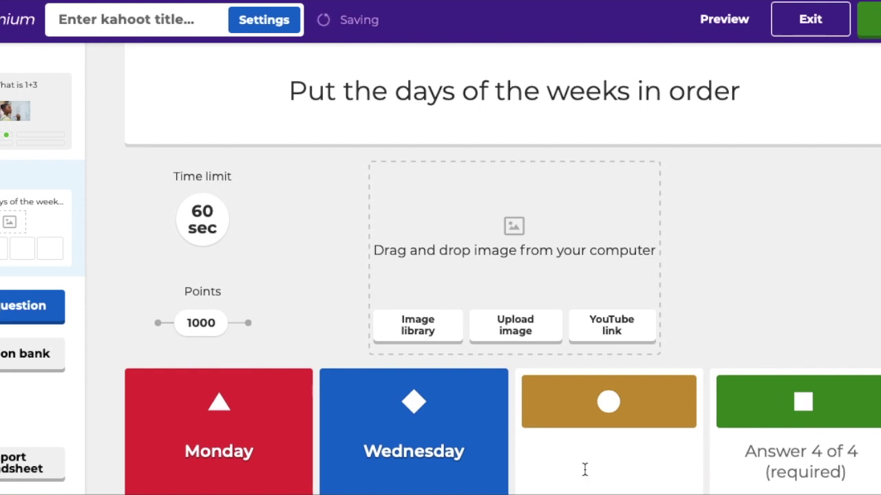
text(Fr)
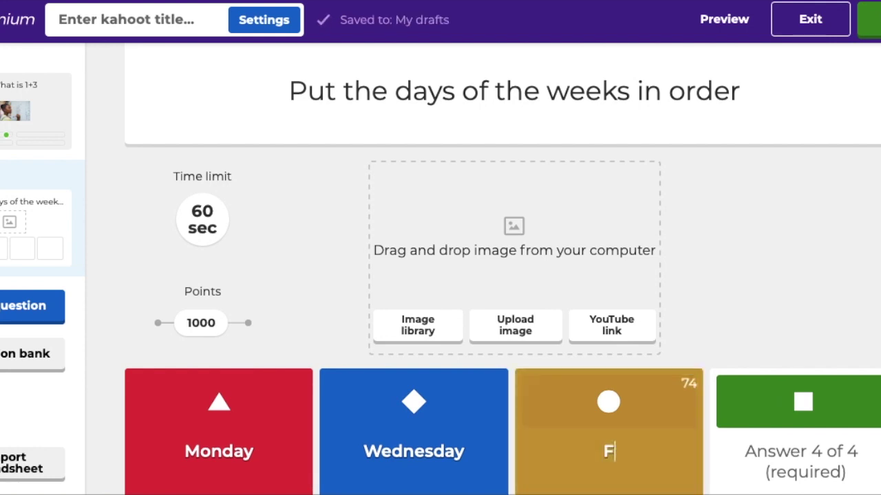
key(BackSpace)
key(BackSpace)
text(Thursday)
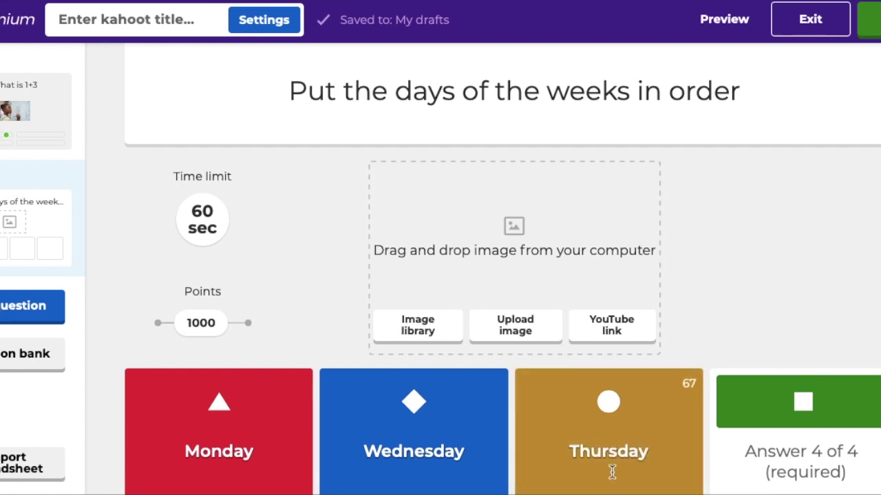
- Enter "Saturday" as the puzzle's fourth answer
click(775, 471)
text(Sa)
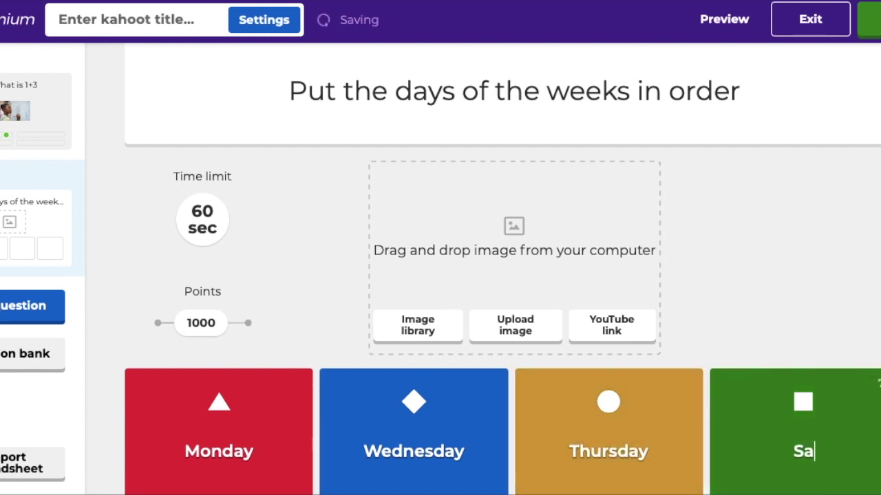
text(turday)
click(764, 310)
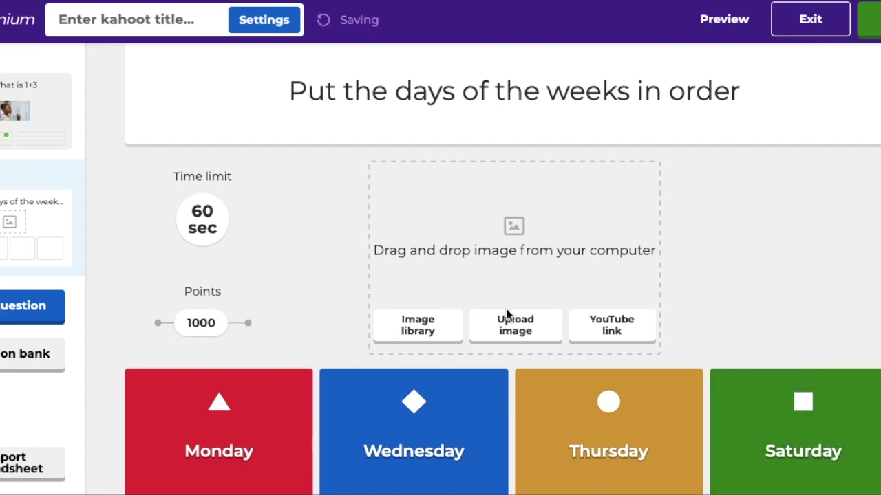
- Search the image library for week pictures for the puzzle question
click(427, 332)
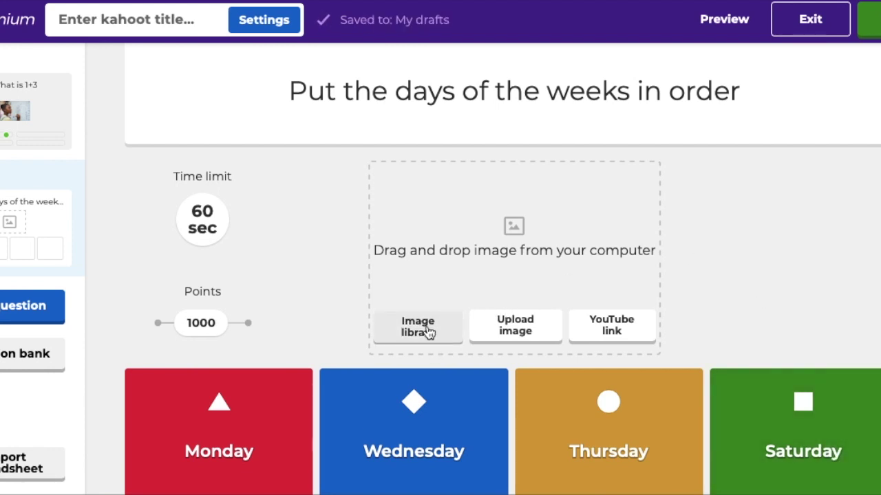
click(428, 332)
text(c)
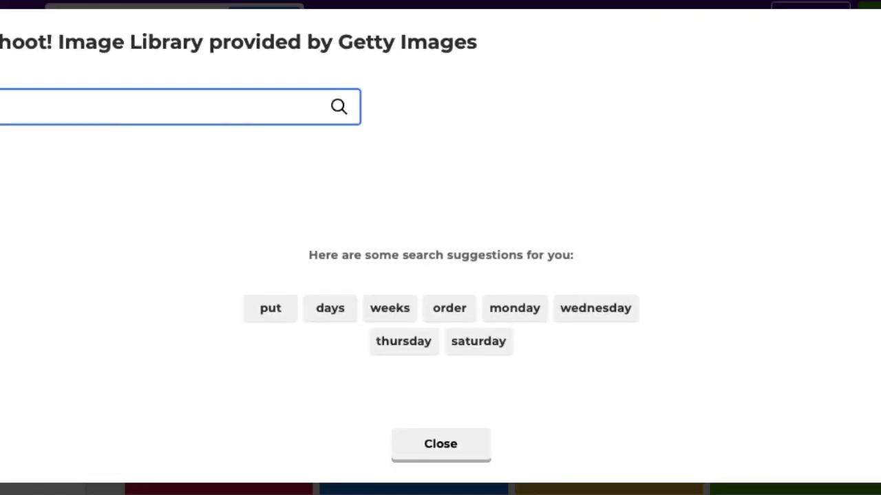
key(Return)
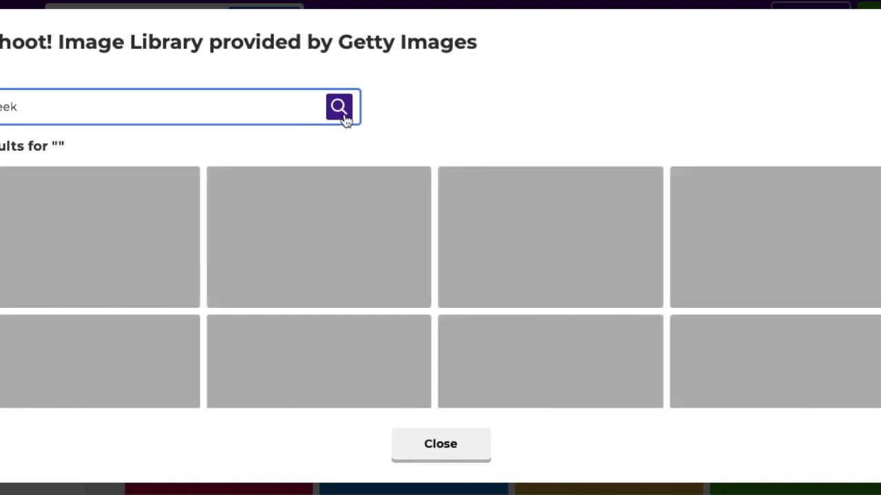
click(342, 115)
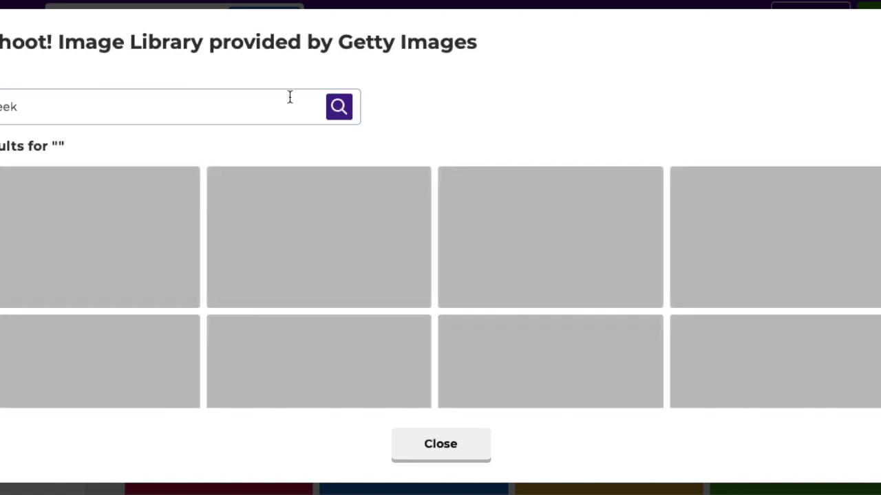
- Add the "Hello Monday" light-box picture found under "Monday" to the puzzle question and set its time limit to 30 seconds
click(251, 97)
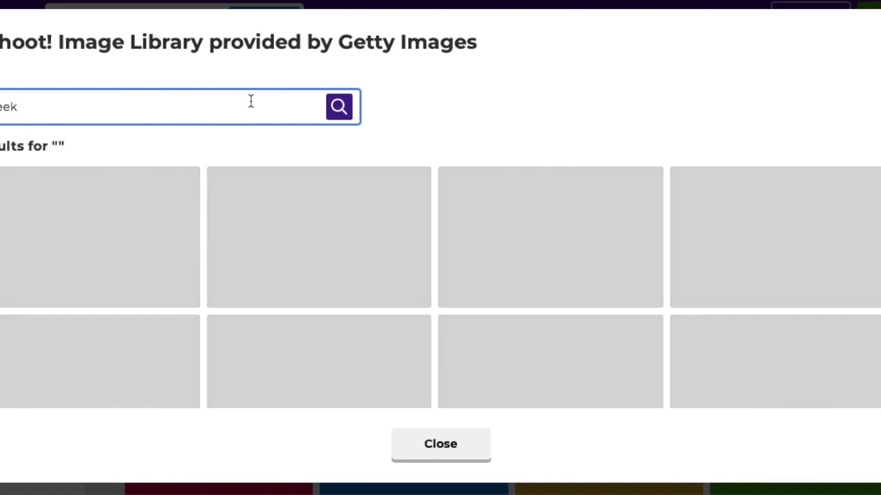
key(BackSpace)
key(BackSpace)
text(Monday)
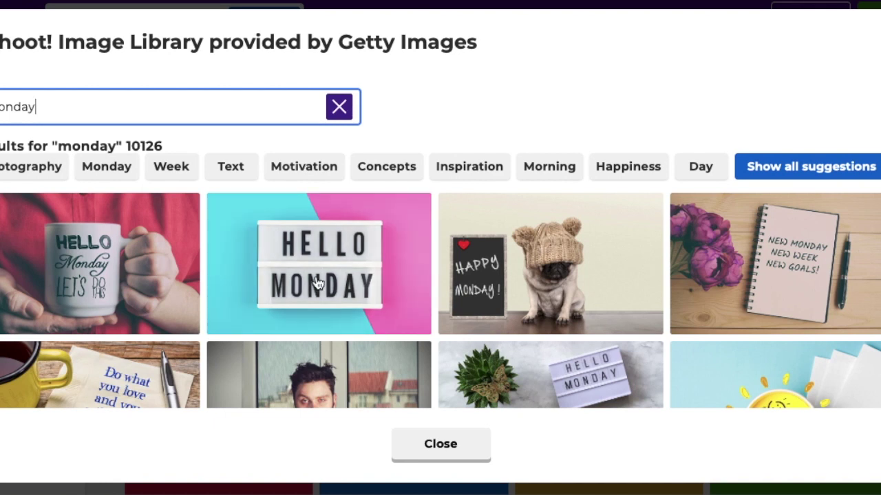
click(318, 284)
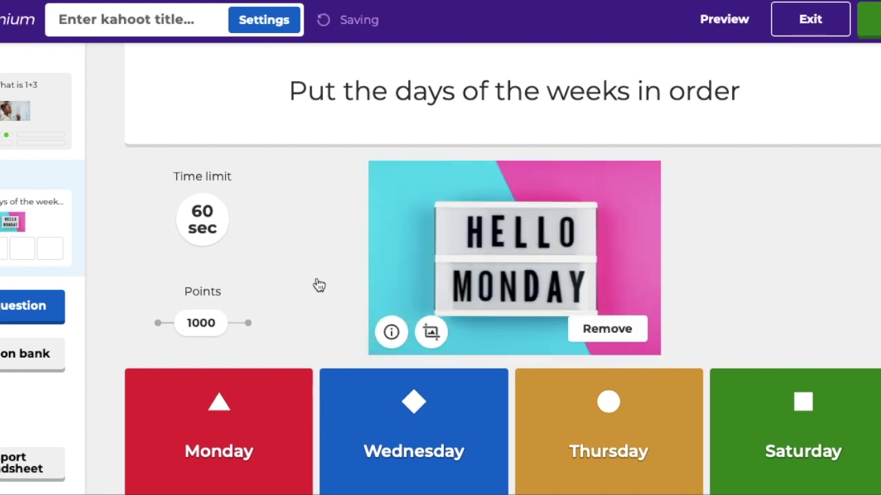
click(216, 236)
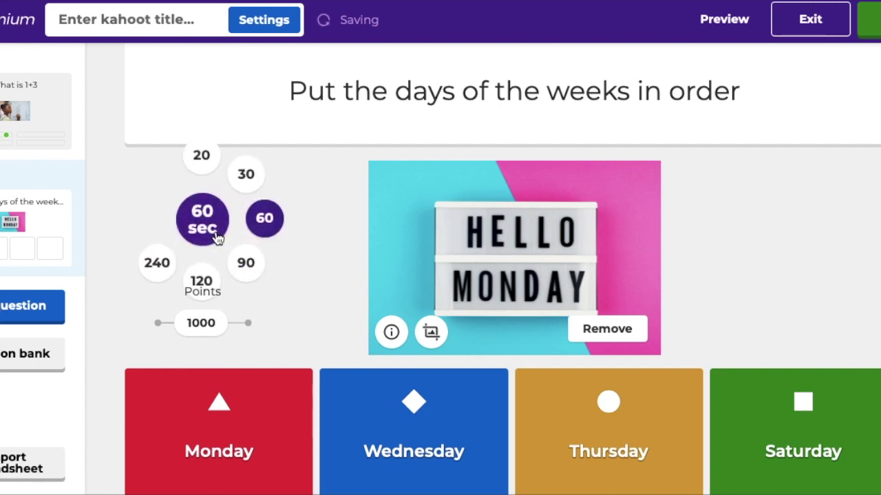
click(247, 177)
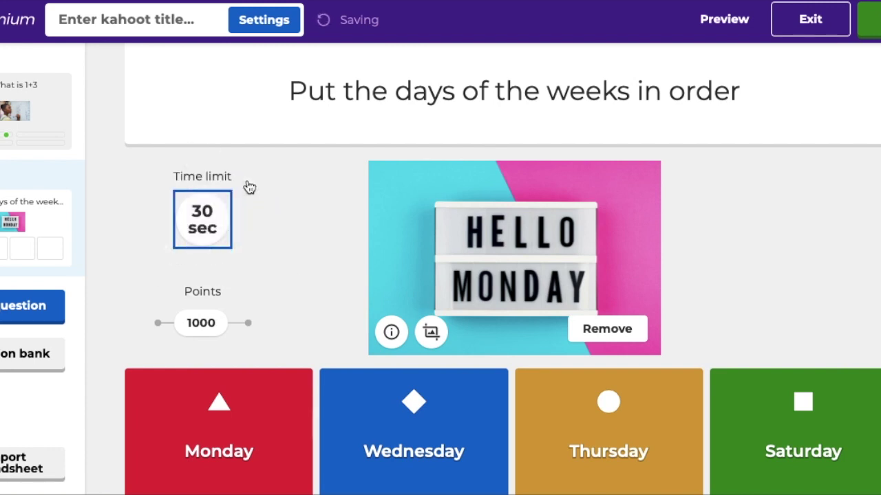
- Add a True or false question and begin its question text with "True or False:"
click(26, 307)
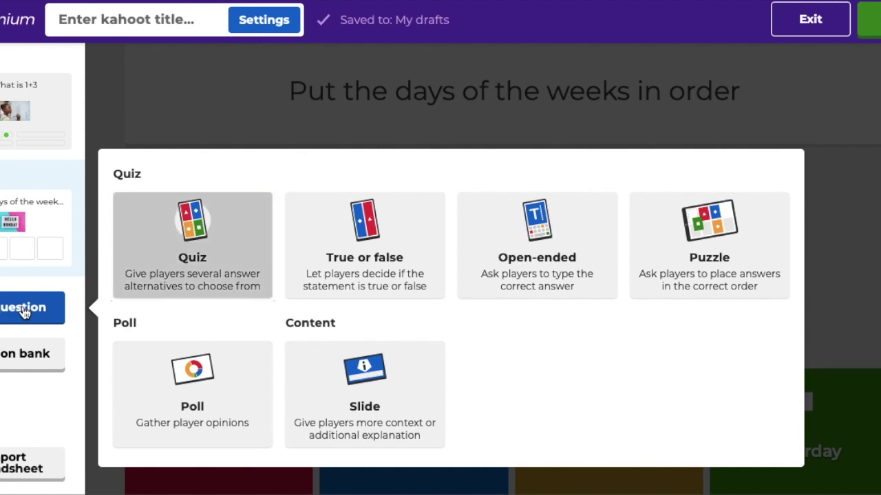
click(377, 239)
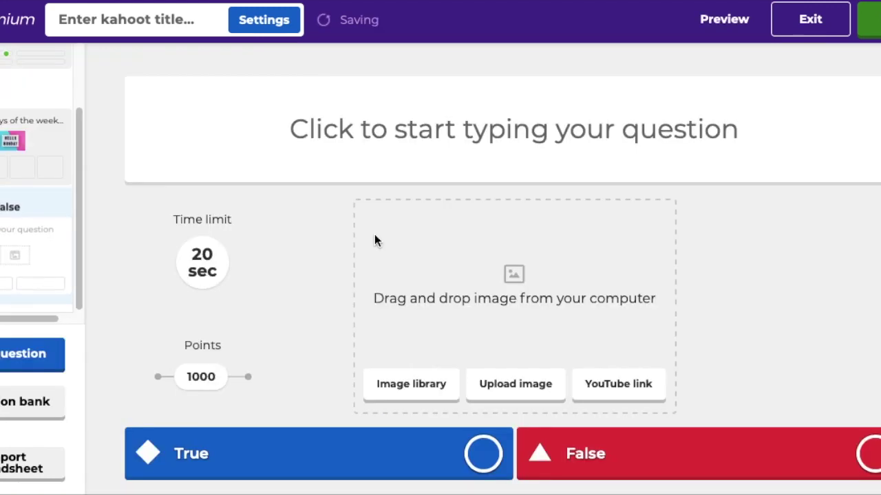
click(388, 133)
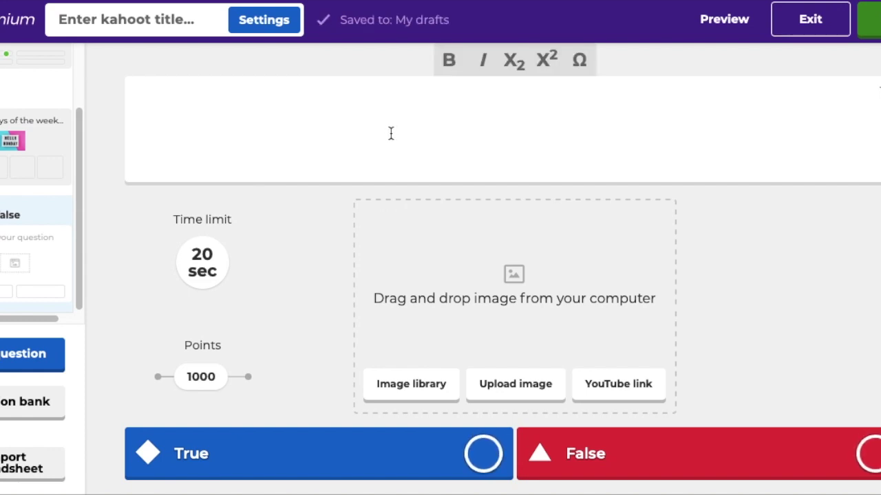
text(True )
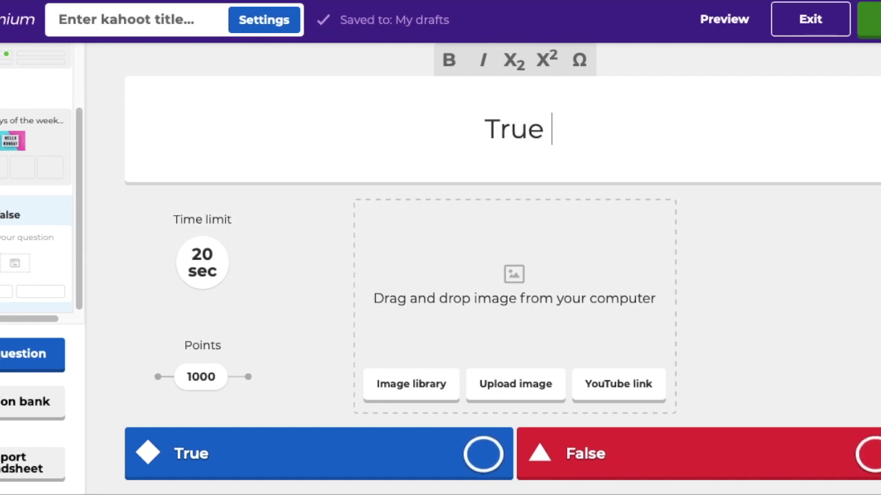
text(or fALE)
key(BackSpace)
key(BackSpace)
key(BackSpace)
key(BackSpace)
text(Fa)
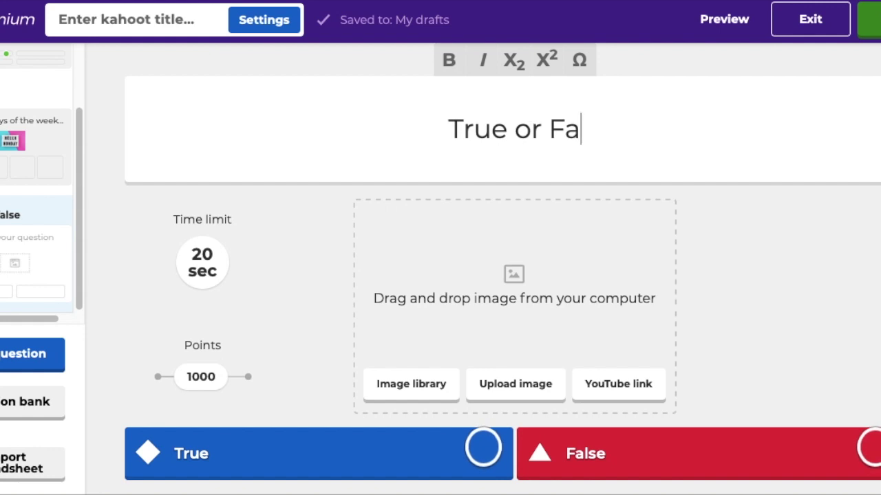
text(lse:)
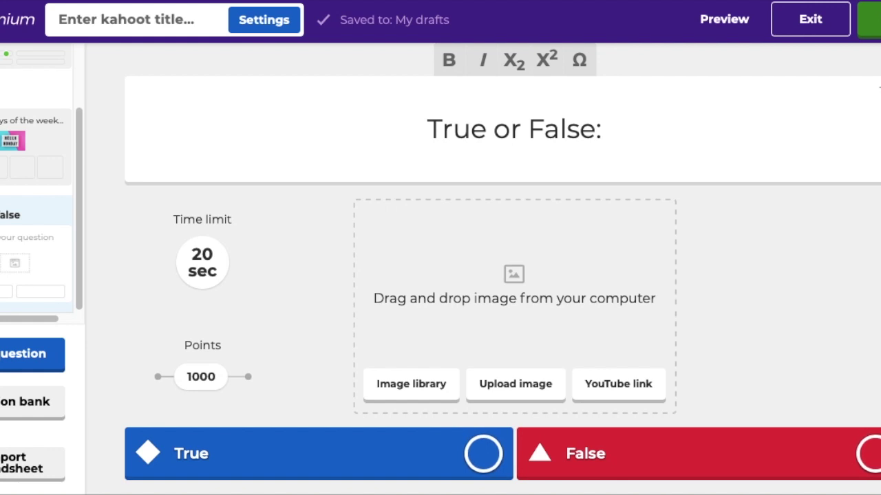
- Complete the question text with "2 x 2 =4" and mark True as the correct answer
text(2)
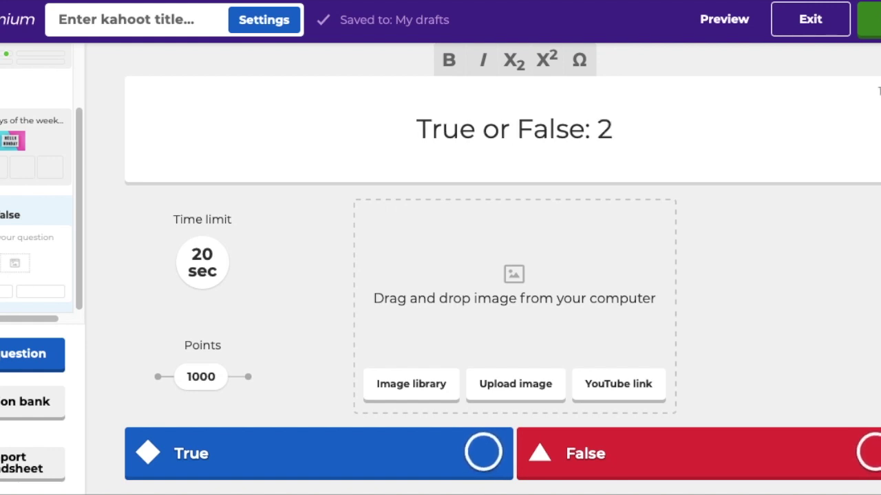
text( x 2 )
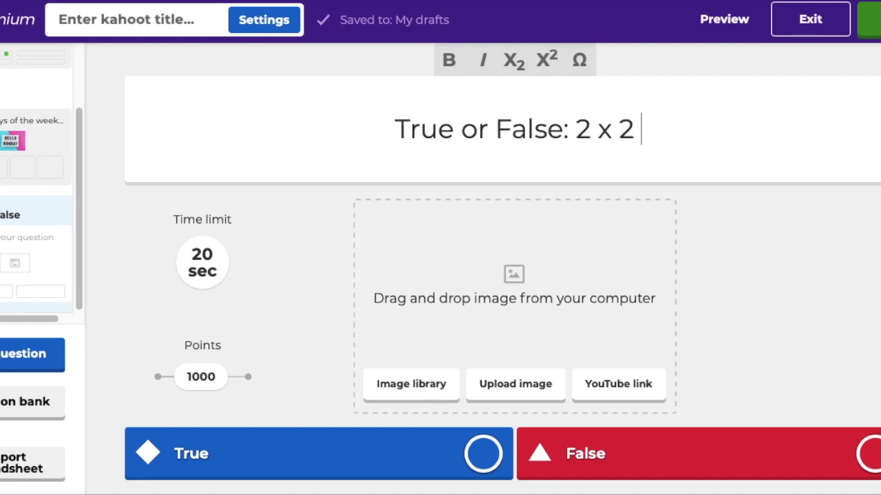
text(=)
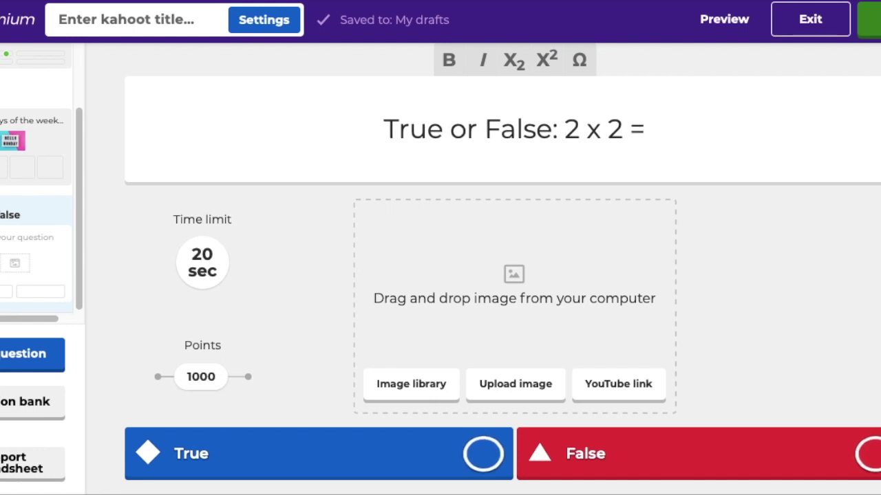
text(4)
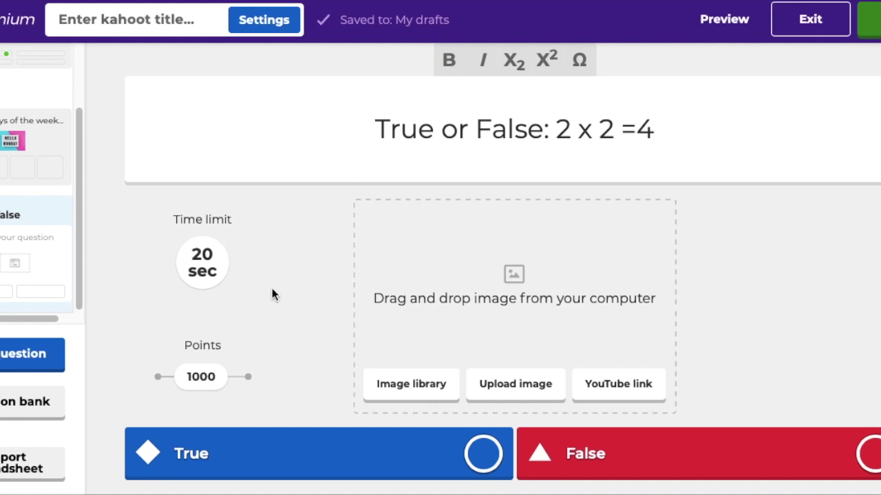
click(482, 454)
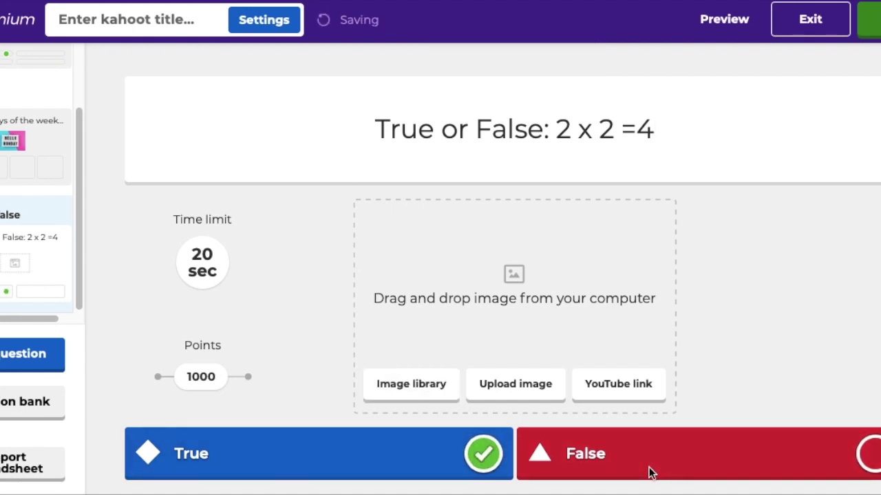
- Search the image library for "multiply" and browse the pictures for the true-or-false question
click(424, 387)
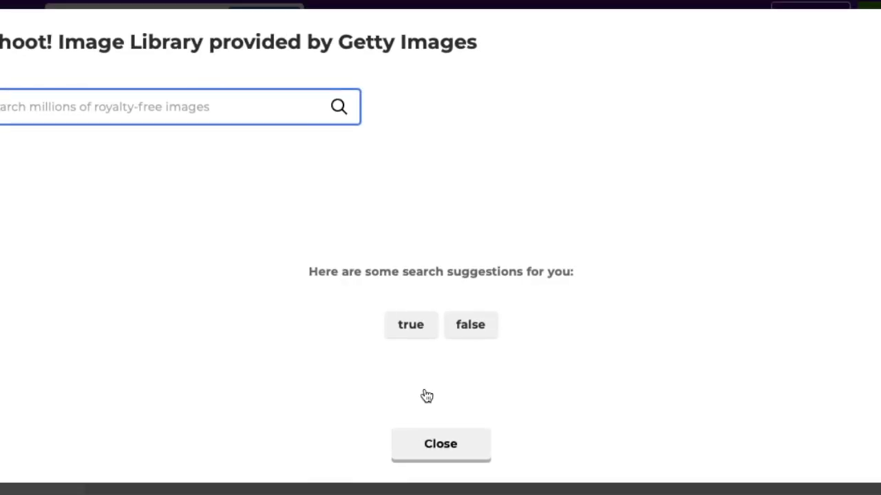
text(ultiply)
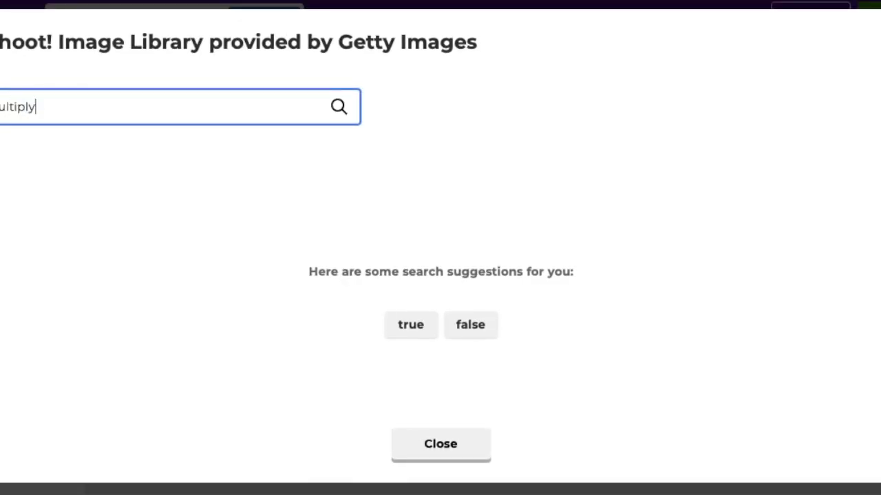
click(338, 110)
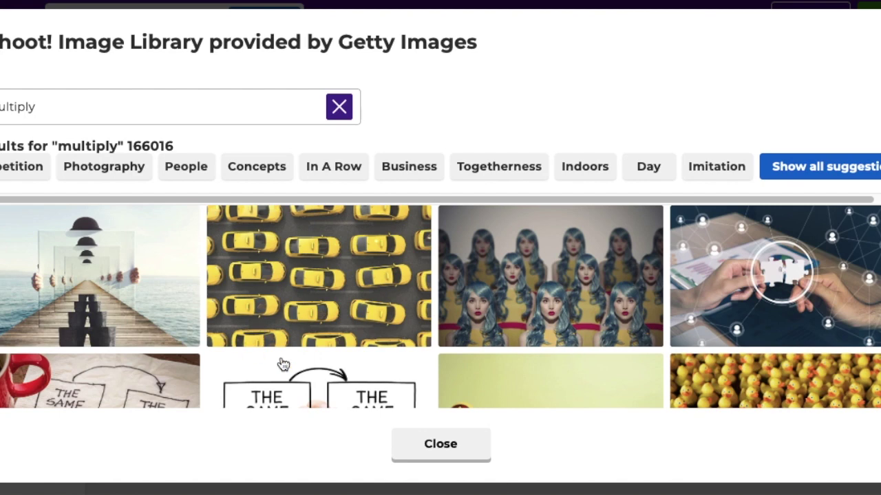
scroll(314, 366, down, 8)
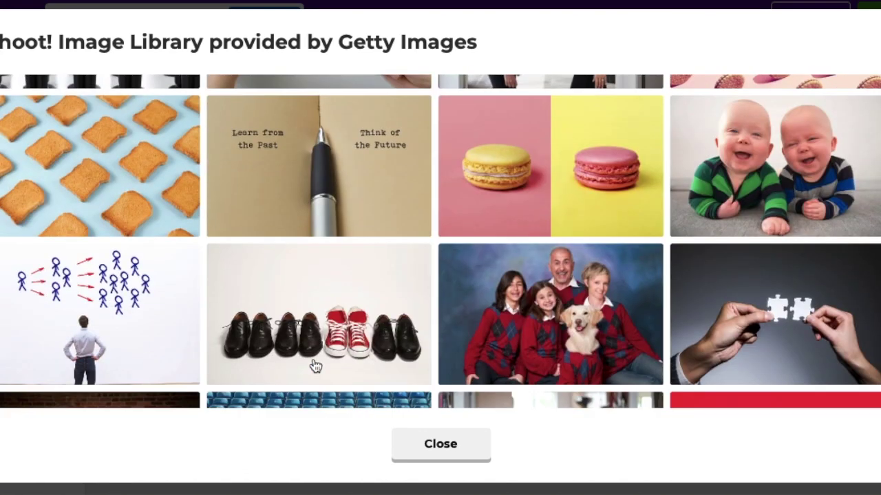
scroll(314, 365, up, 10)
- Insert the picture of a man writing on a formula-filled blackboard, found under "math", and set its image reveal to 8x8
click(232, 105)
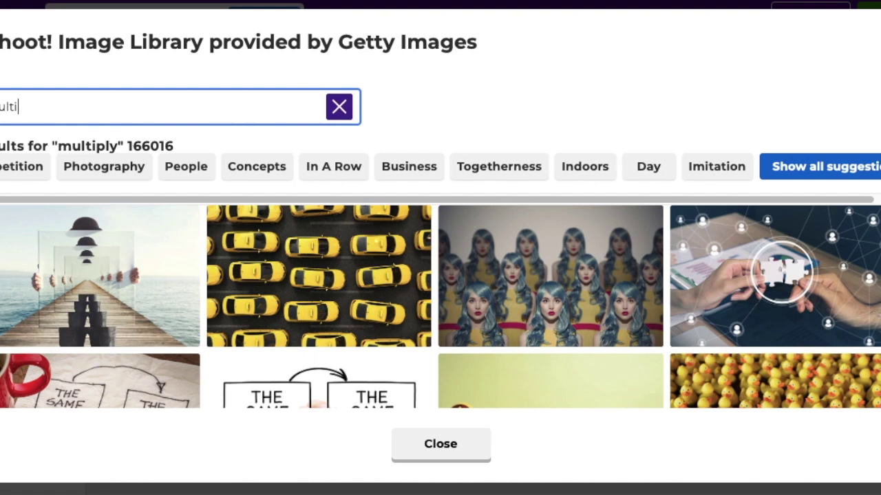
key(BackSpace)
key(BackSpace)
text(tea)
text(th)
key(Return)
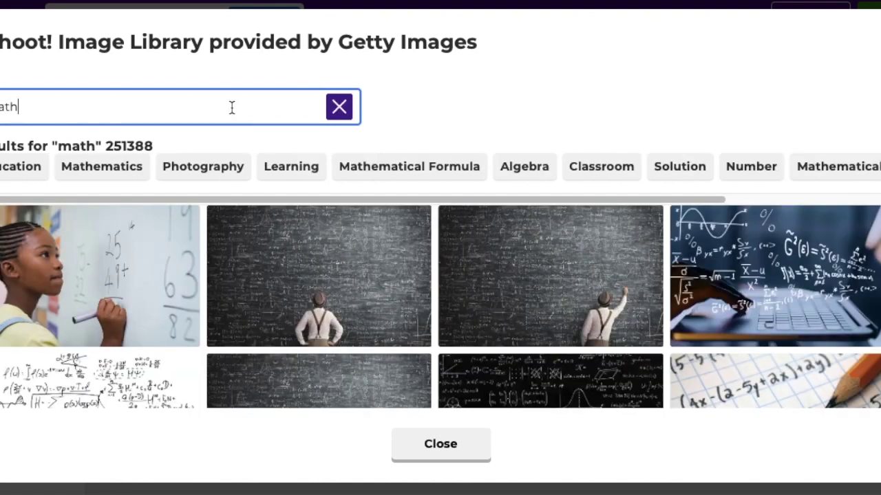
click(607, 299)
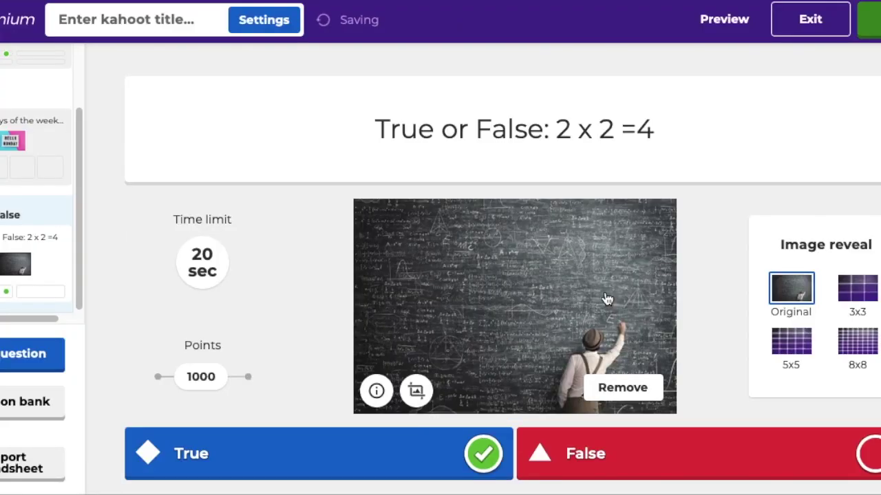
click(857, 344)
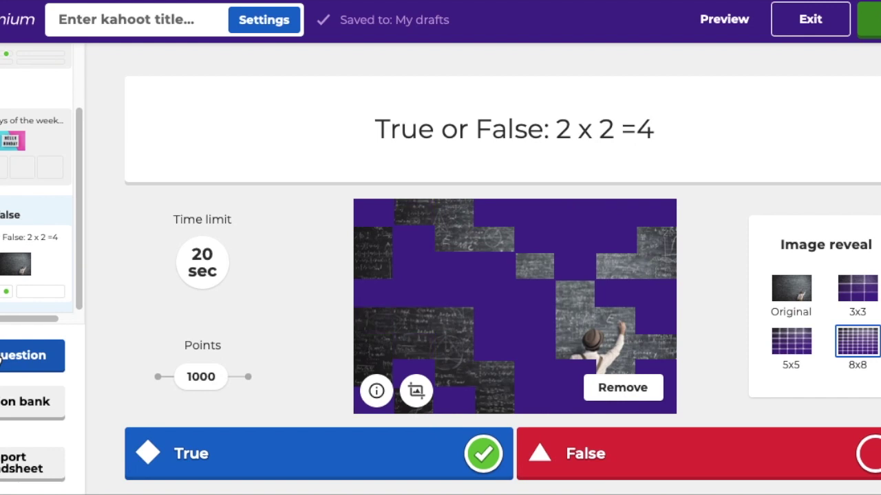
- Add a Poll question and begin its question text with "How Confident do"
click(3, 358)
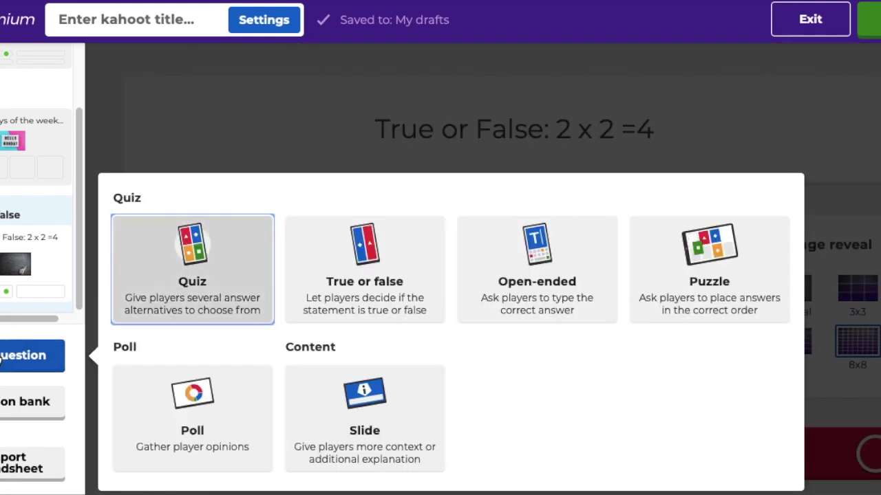
click(179, 399)
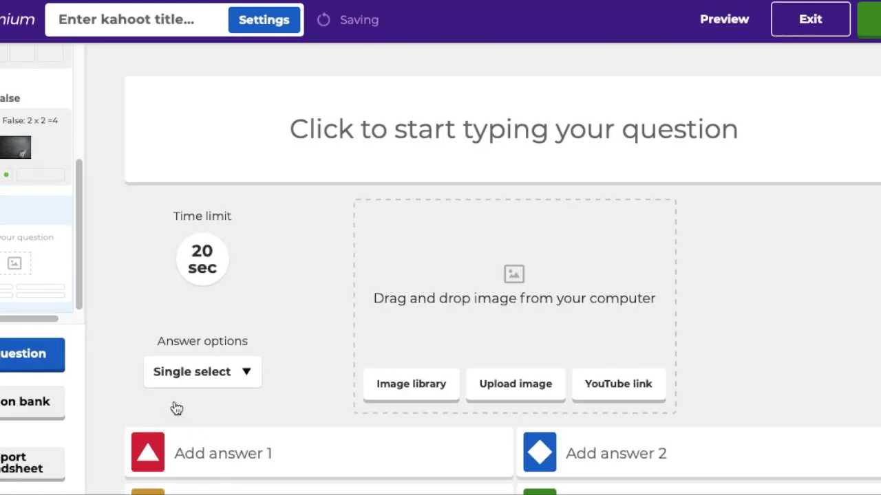
click(414, 150)
text(hOW)
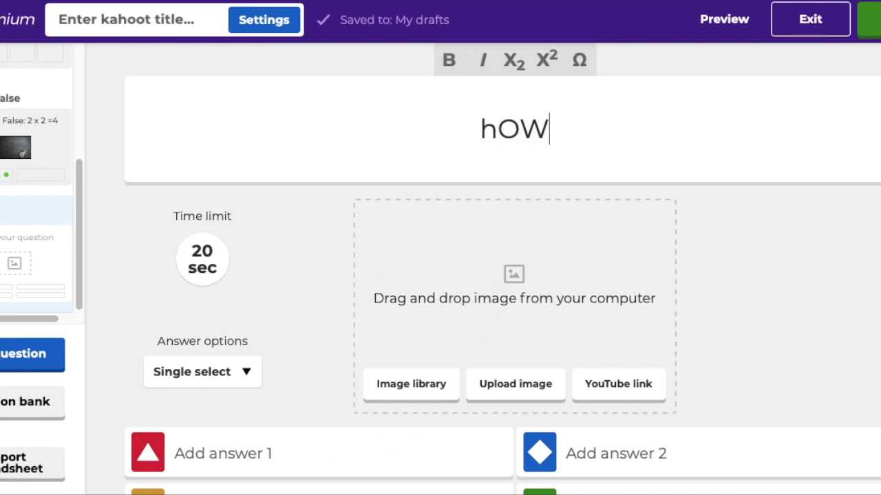
key(BackSpace)
key(BackSpace)
key(BackSpace)
text(How c)
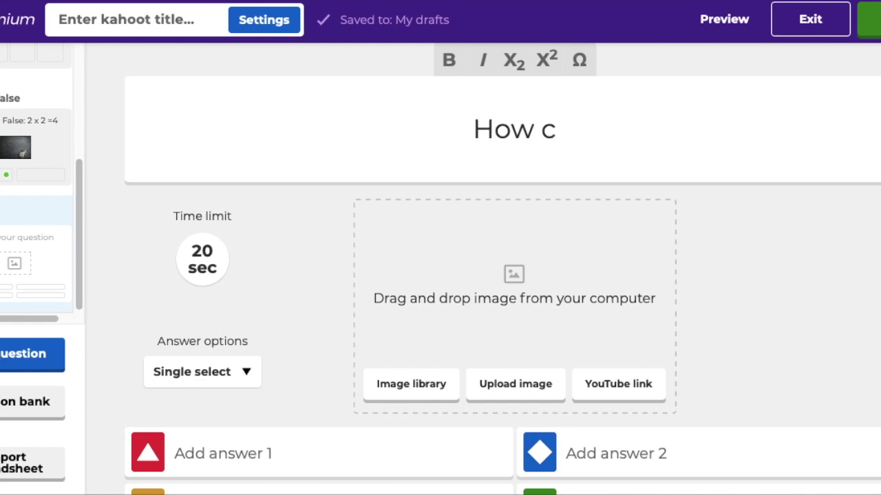
key(BackSpace)
text(Confide)
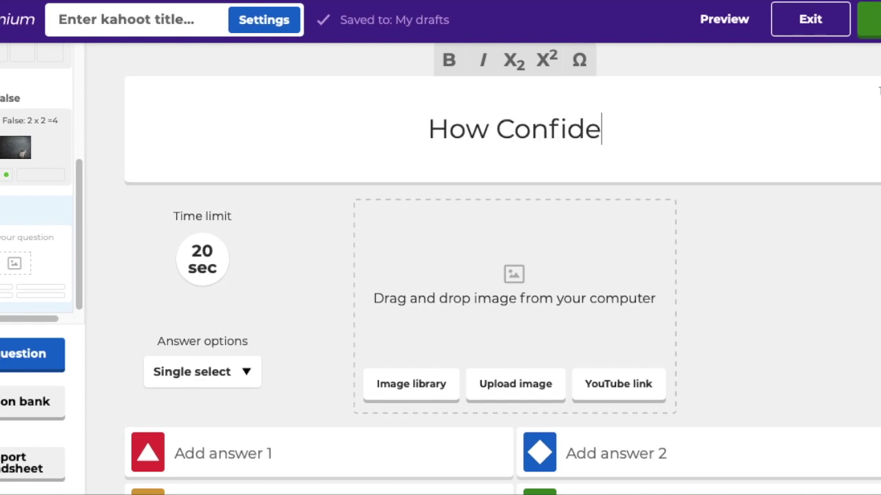
text(t)
key(BackSpace)
text(nt do )
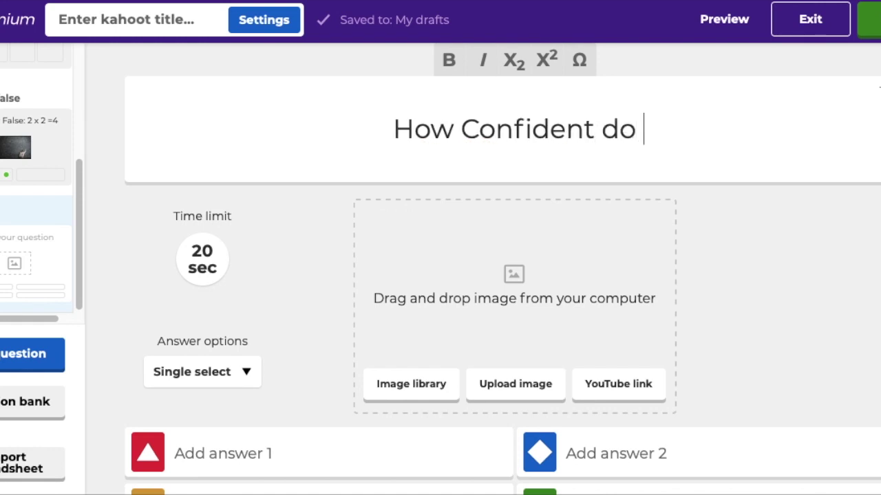
- Complete the poll's question text with "you feel about today's lesson?"
text(you feel ab)
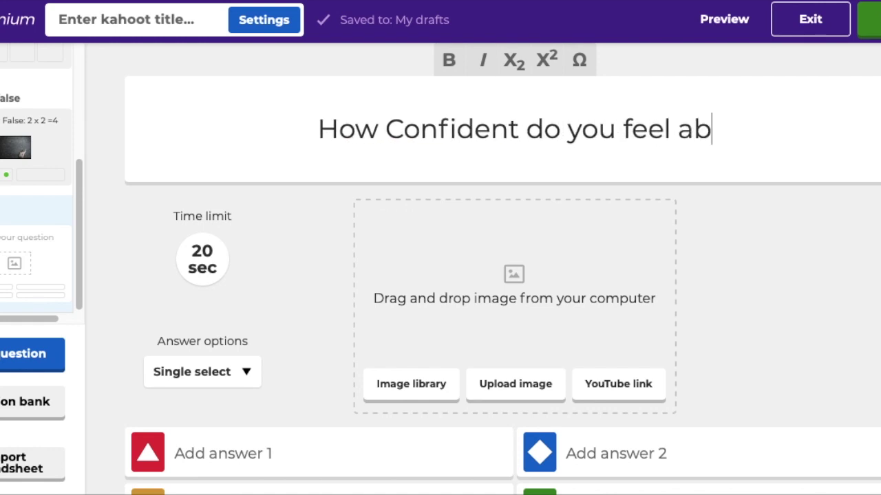
text(out todays)
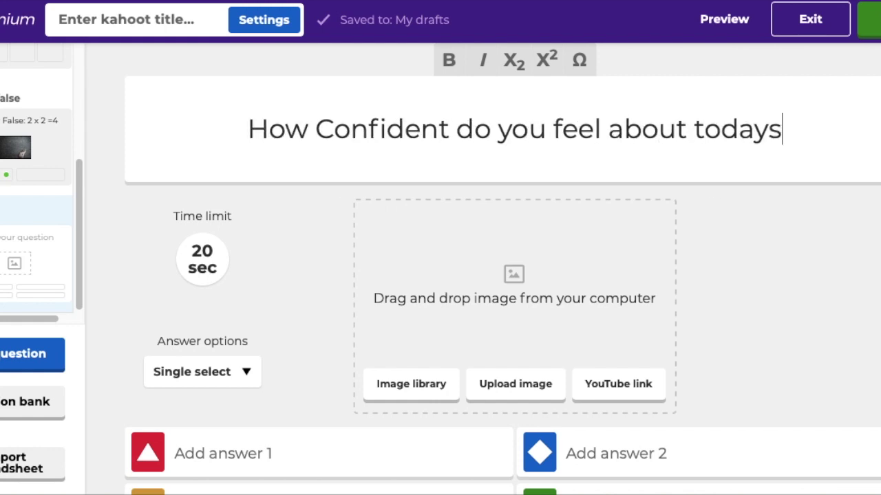
key(BackSpace)
text('s )
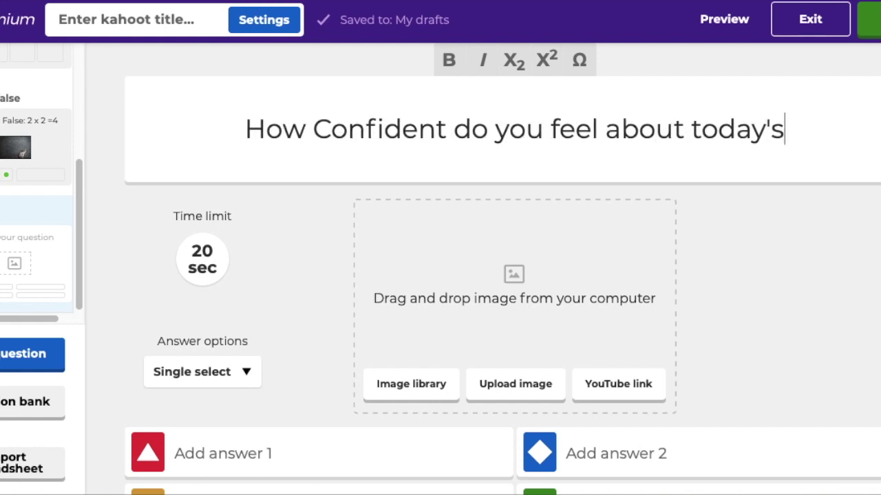
text(lesson)
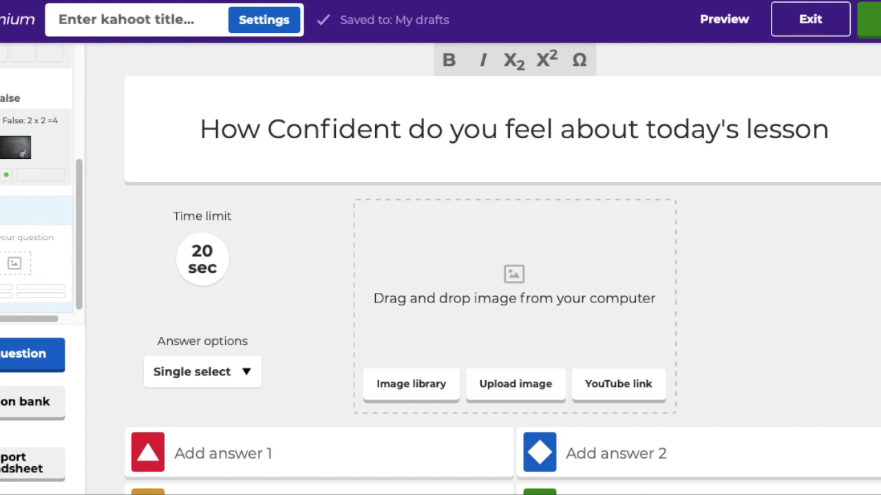
text(?)
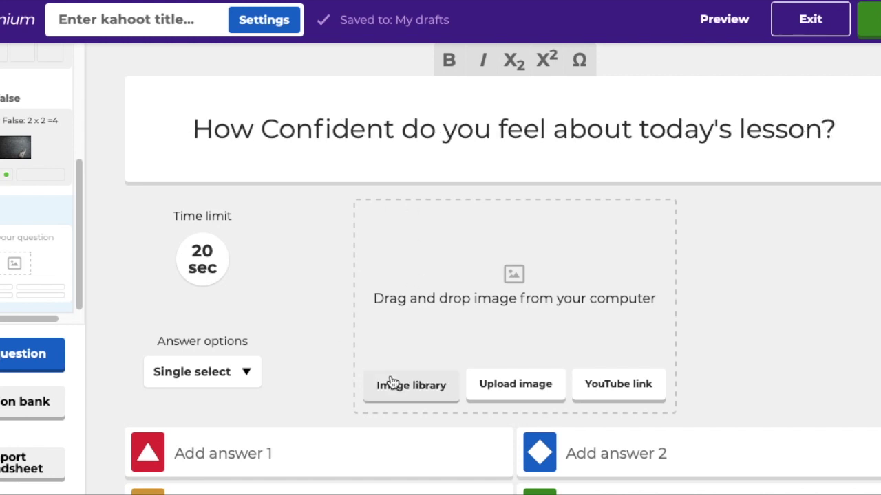
- Search the image library for "confident" and insert the picture of a woman flexing her arm against a purple background
scroll(402, 351, down, 1)
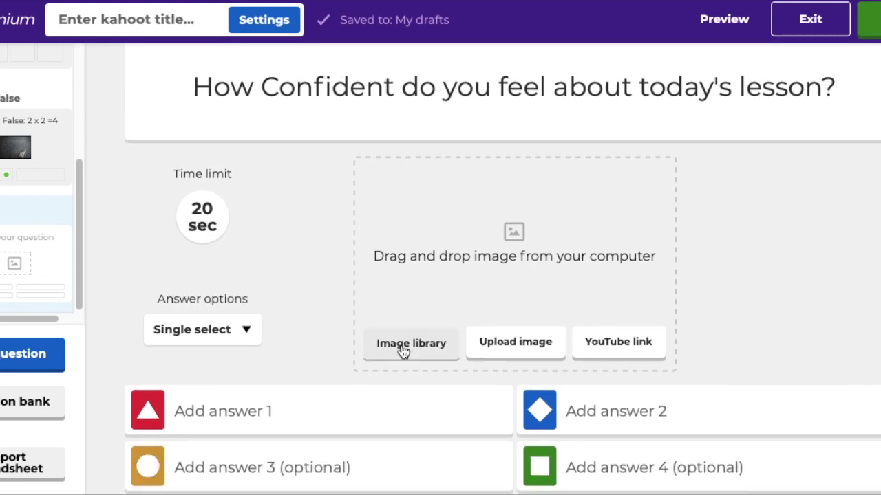
click(404, 343)
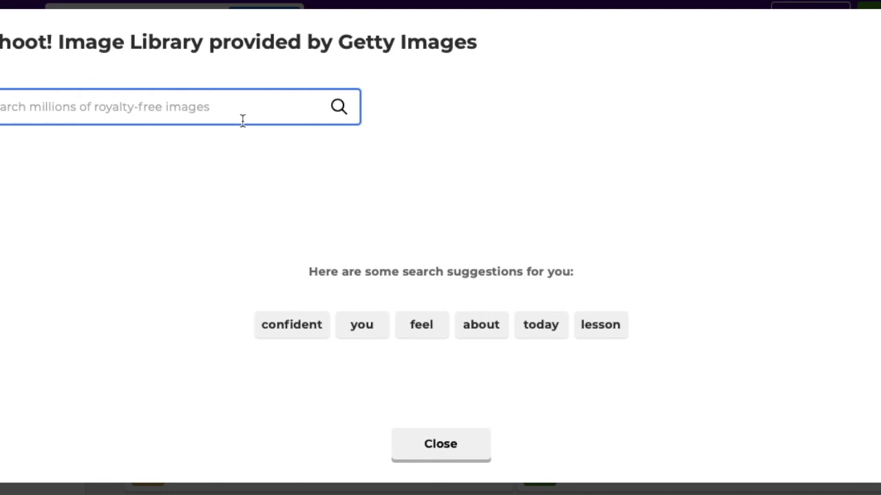
text(co)
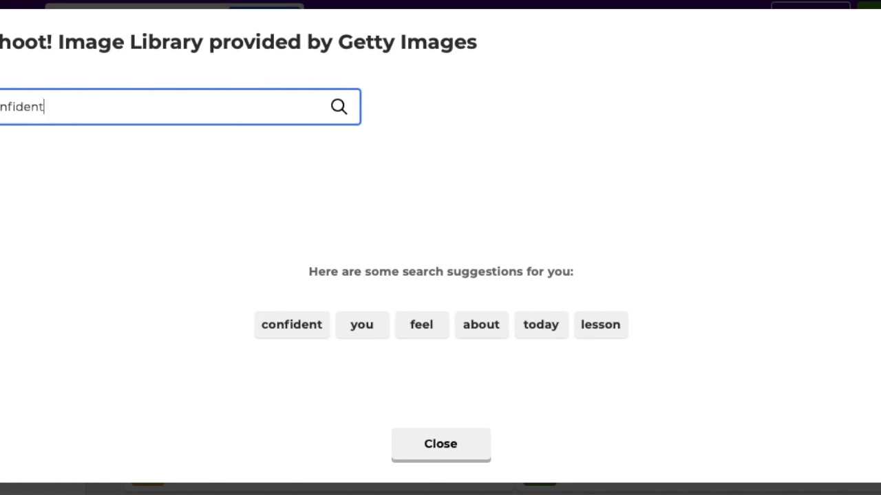
key(Return)
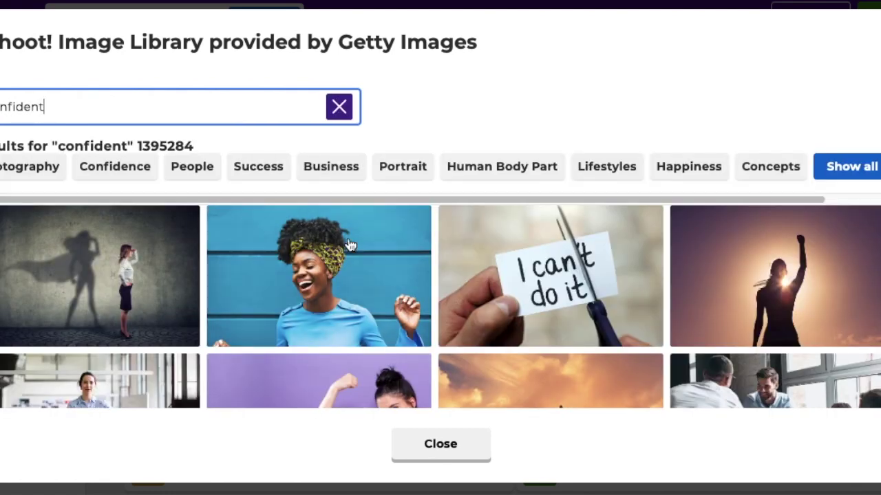
scroll(499, 346, down, 5)
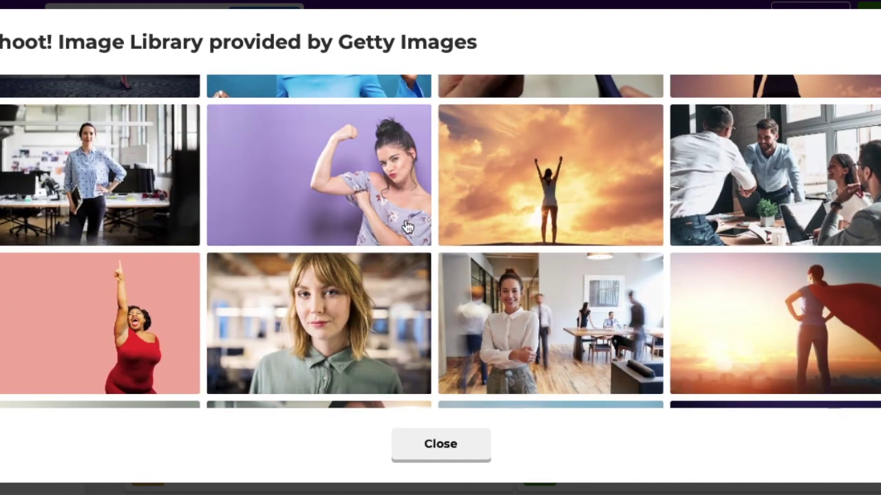
click(407, 227)
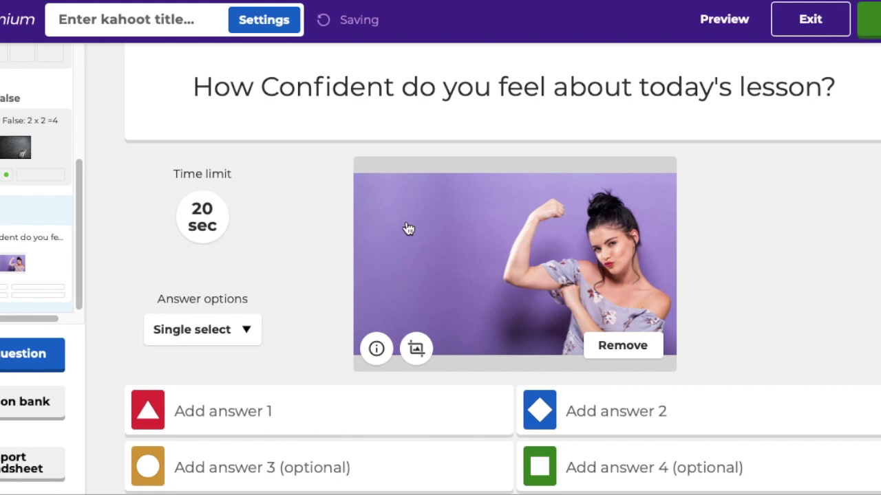
- Fill in poll answer 2 as "Not good" and answer 4 as "I'm an expert"
scroll(223, 292, down, 1)
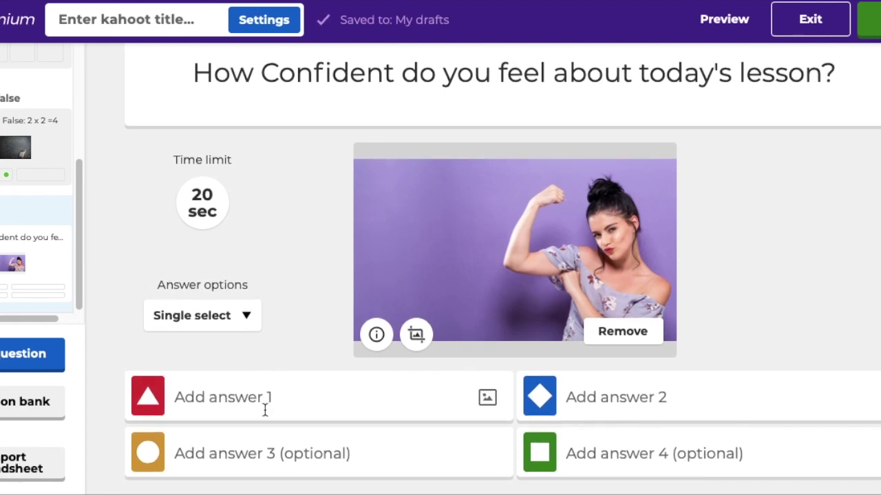
click(629, 399)
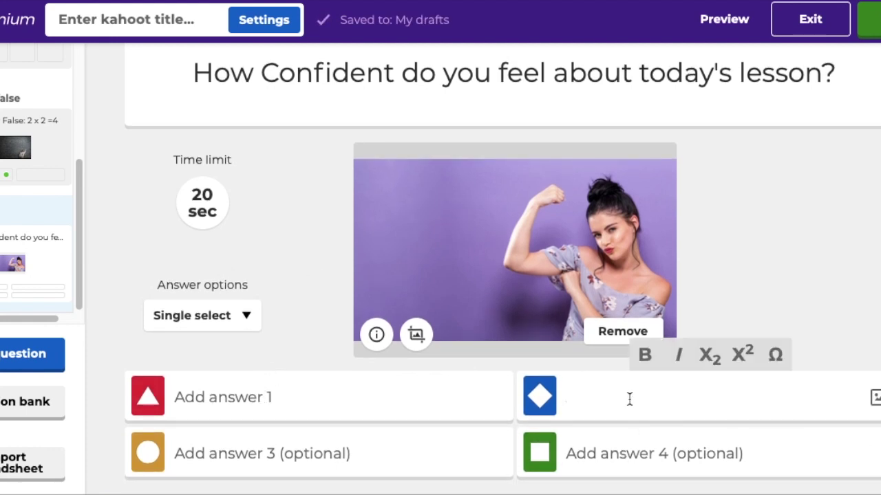
text(Not good)
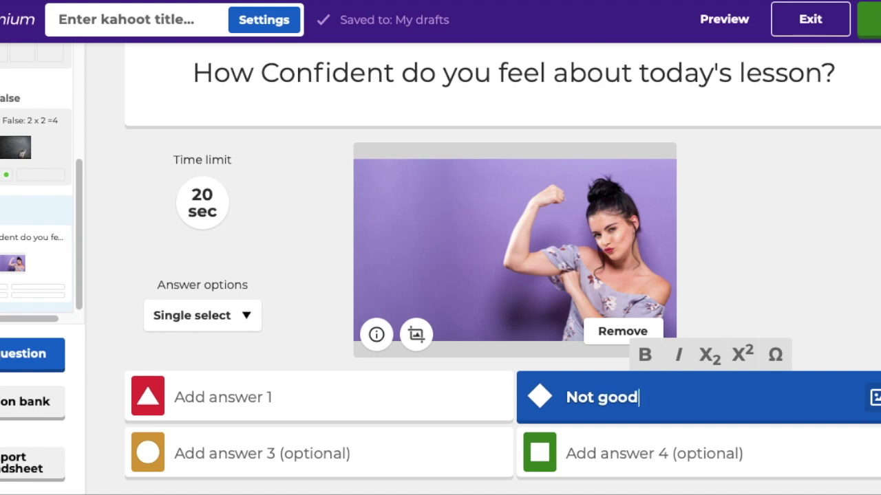
click(641, 459)
text(I)
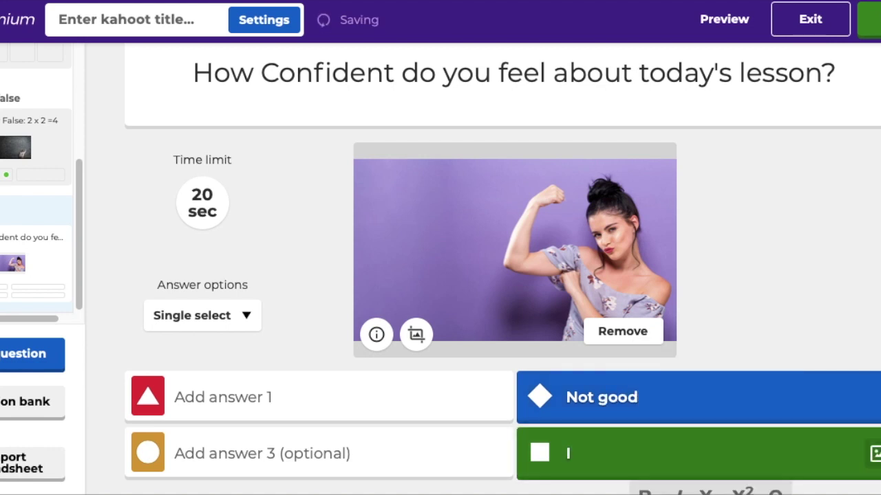
text('m an e)
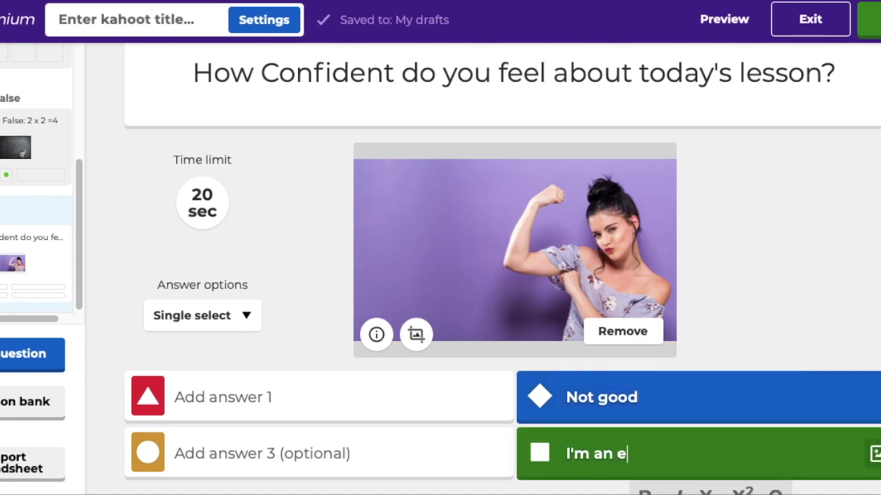
text(xpert)
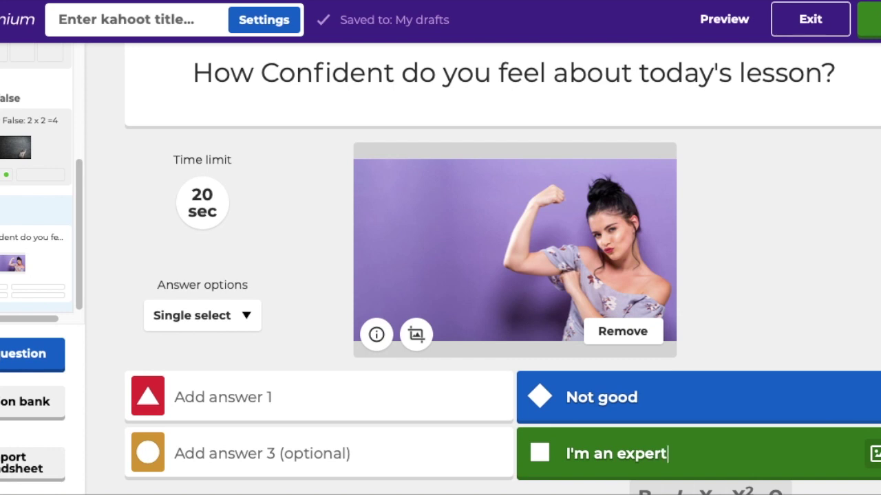
- Fill in poll answer 3 as "I know some, and don't know some"
click(240, 451)
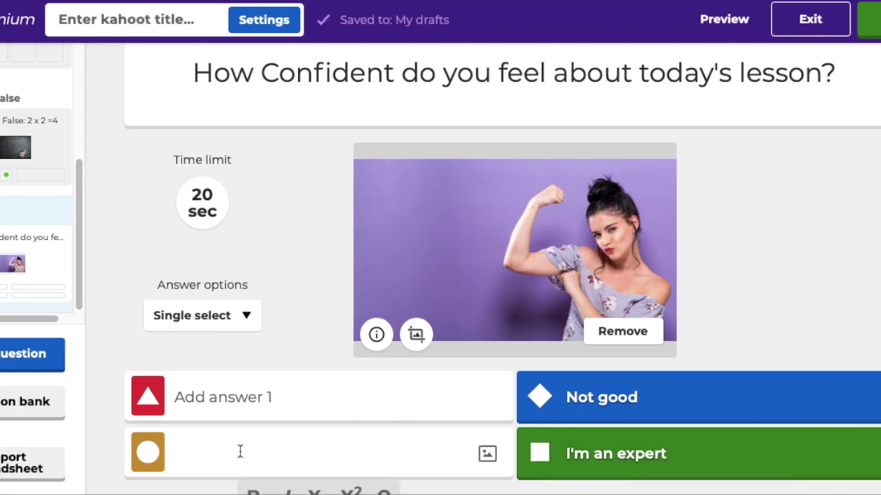
text(I'm ha)
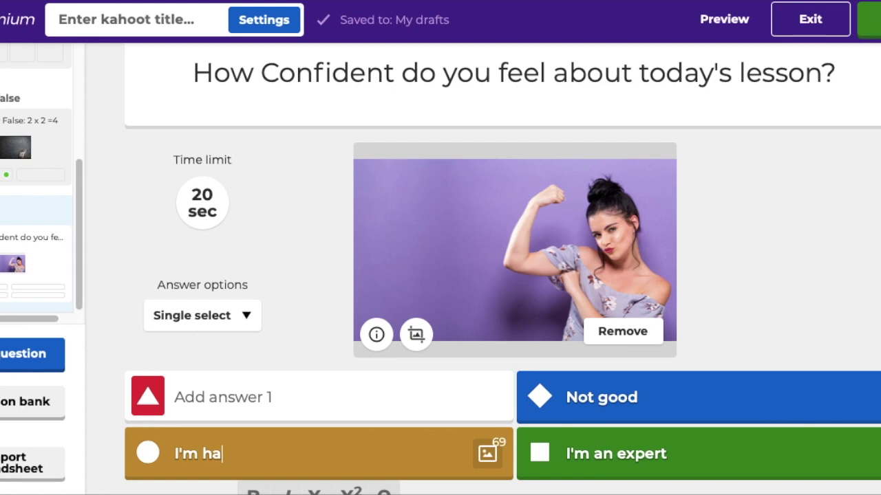
key(BackSpace)
key(BackSpace)
key(BackSpace)
key(BackSpace)
key(BackSpace)
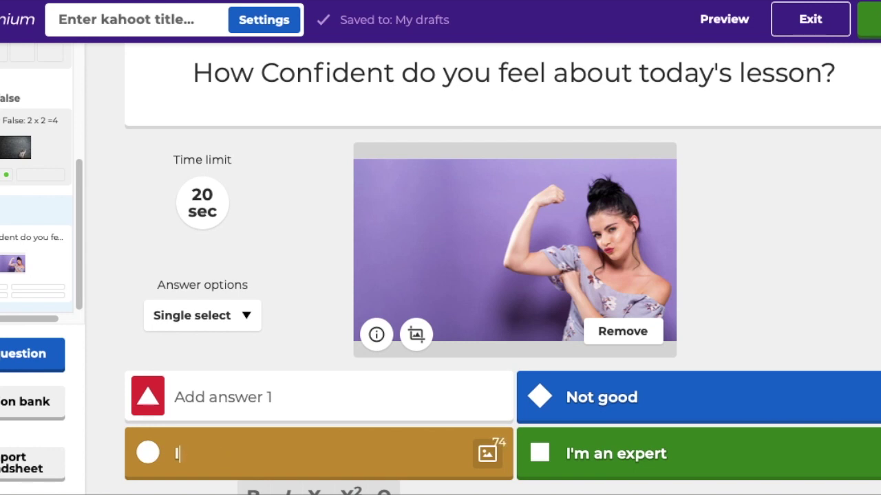
text(know some)
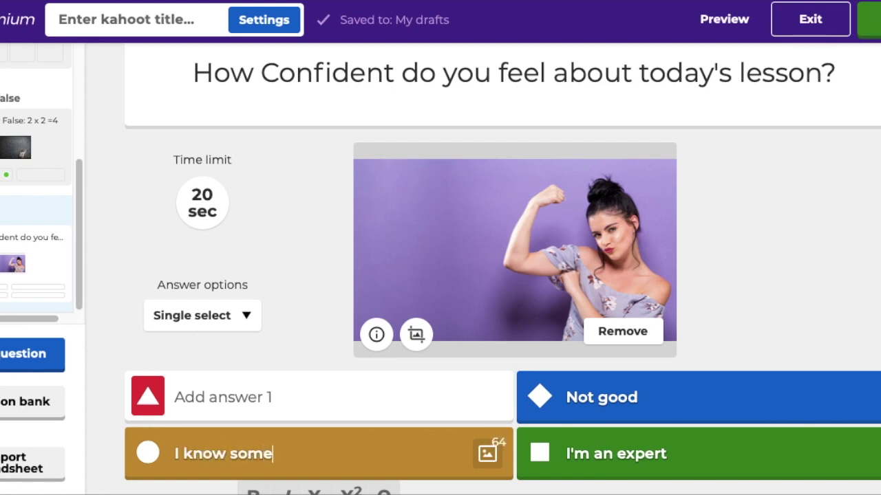
text(, and don't know some)
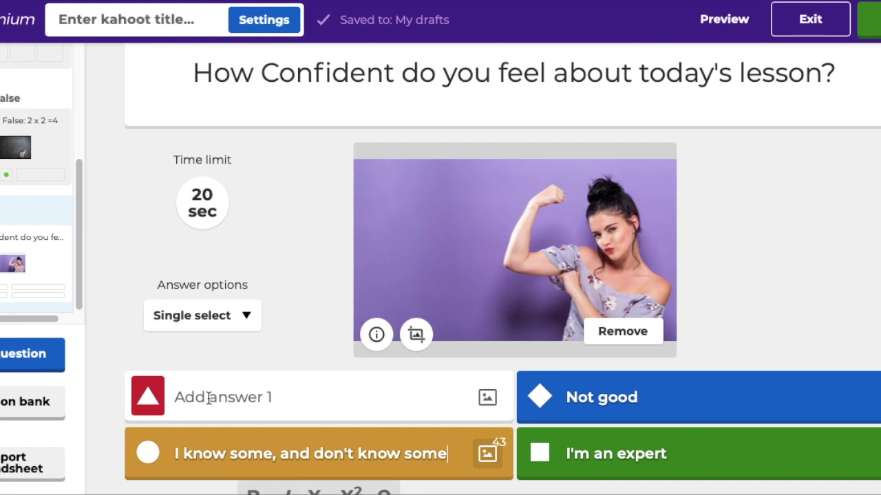
- Fill in poll answer 1 as "You tell me!"
click(206, 403)
text(I)
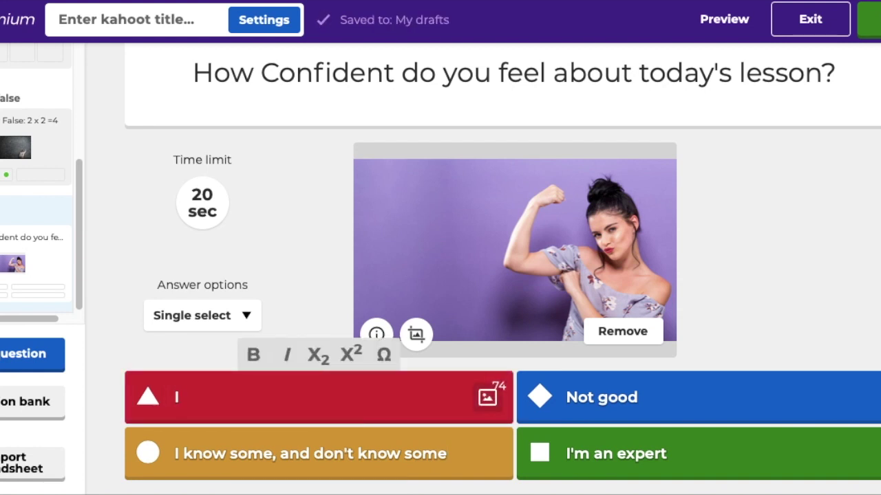
key(BackSpace)
text(Y)
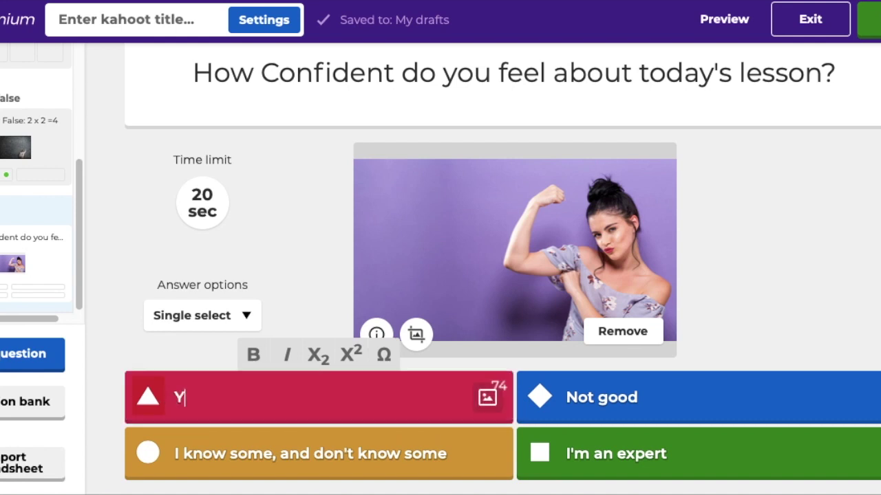
text(ou tell)
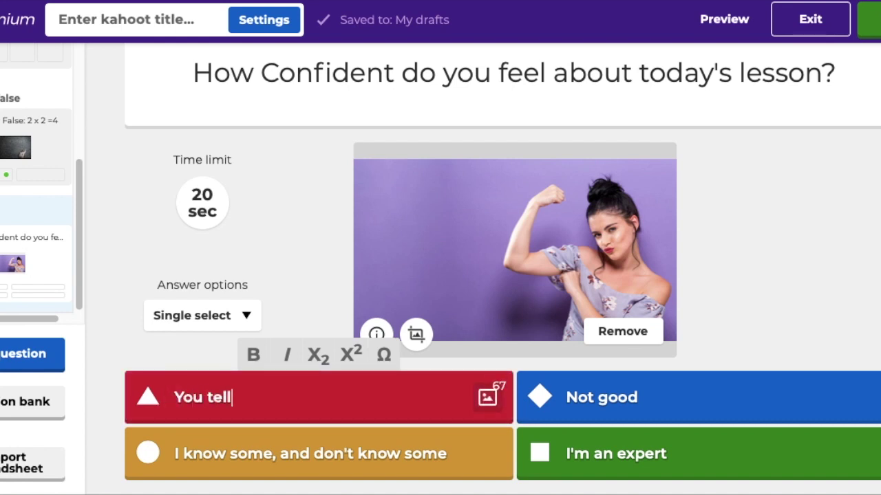
text( me!)
click(789, 290)
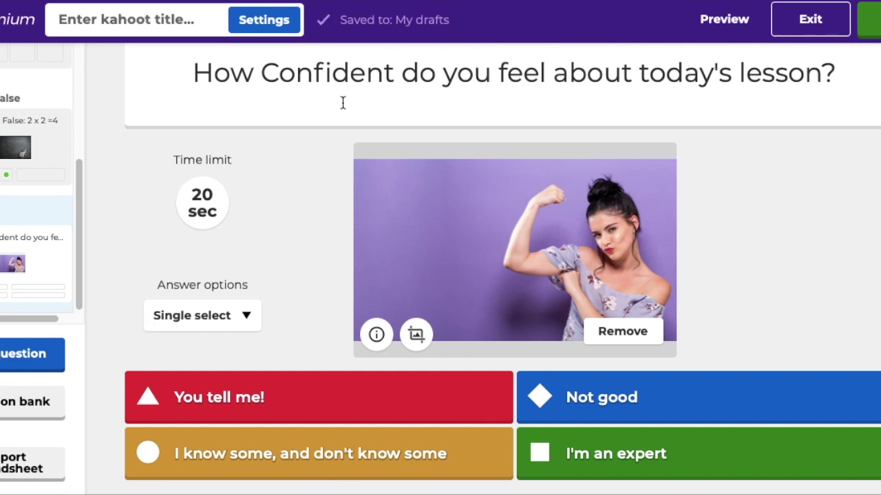
- Open the kahoot summary and enter the title "Practice Creating a Kahoot"
click(186, 25)
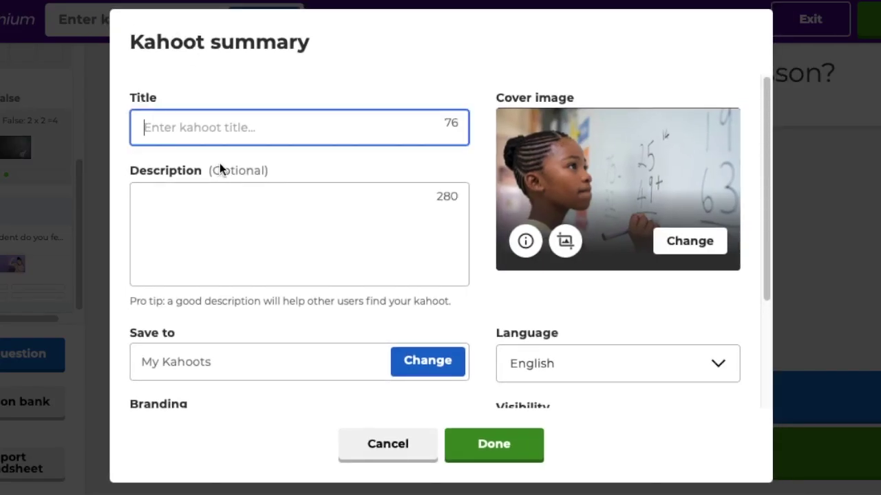
text(Practice Creating a K)
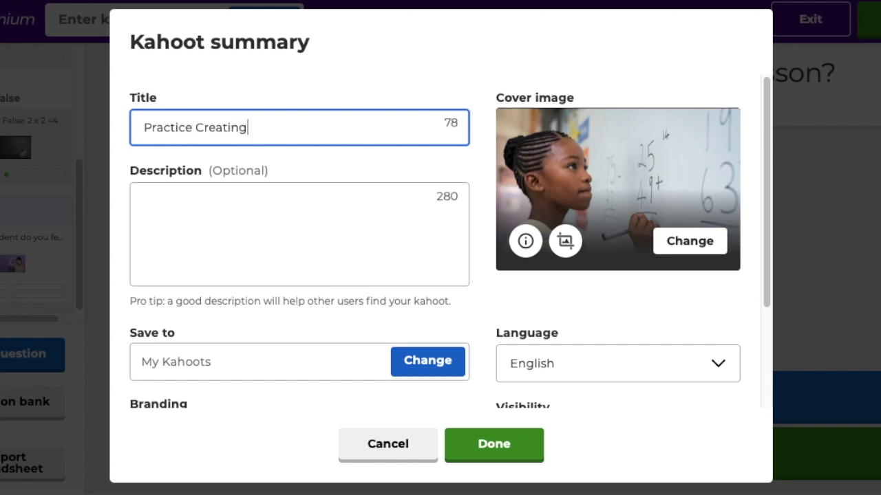
text(oot)
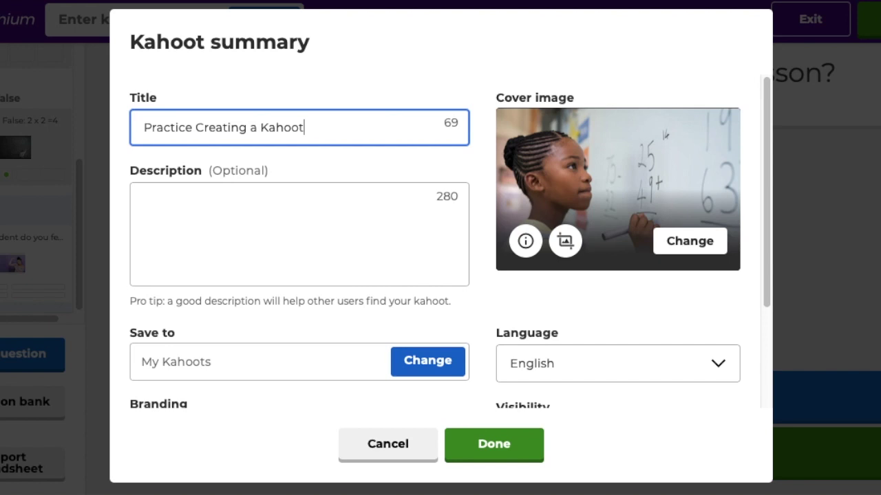
- Enter the kahoot description "I'm this quiz, you will go through the quiz created from the YouTube video that you watched."
click(201, 250)
text(I'm thi)
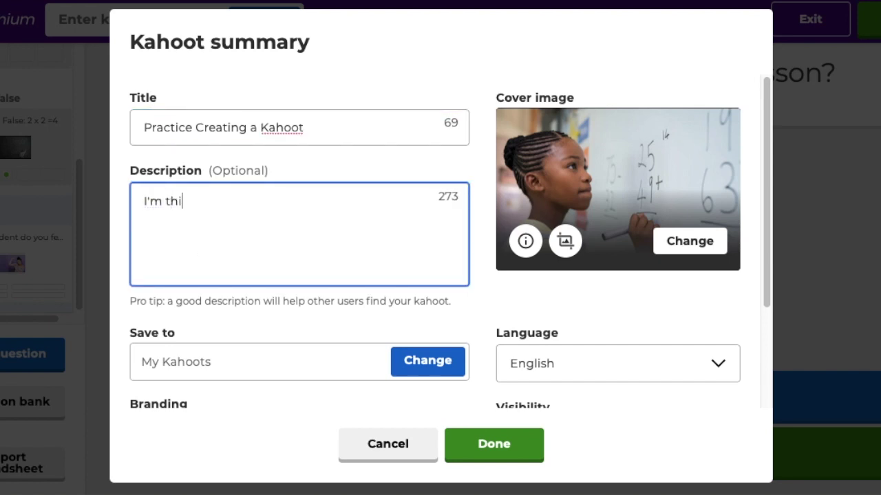
text(s quiz, you will go through the steps of creating)
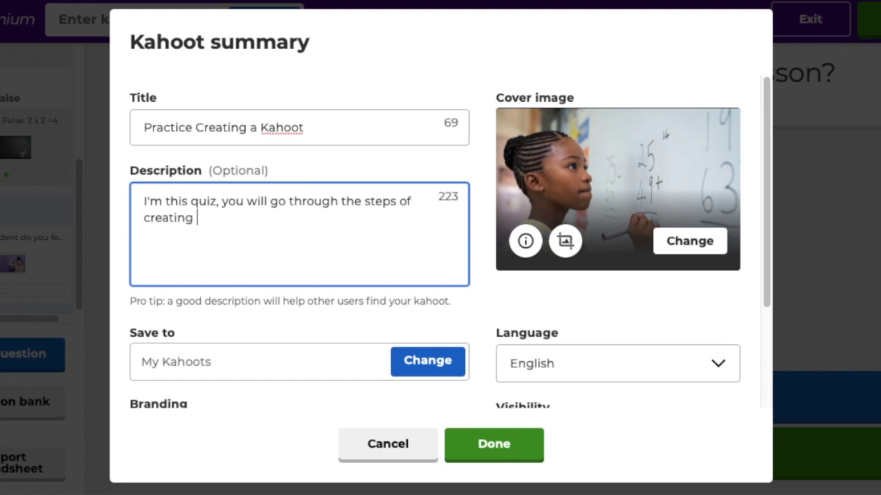
key(BackSpace)
key(BackSpace)
key(BackSpace)
key(BackSpace)
key(BackSpace)
key(BackSpace)
key(BackSpace)
key(BackSpace)
key(BackSpace)
key(BackSpace)
key(BackSpace)
key(BackSpace)
key(BackSpace)
key(BackSpace)
text(qu)
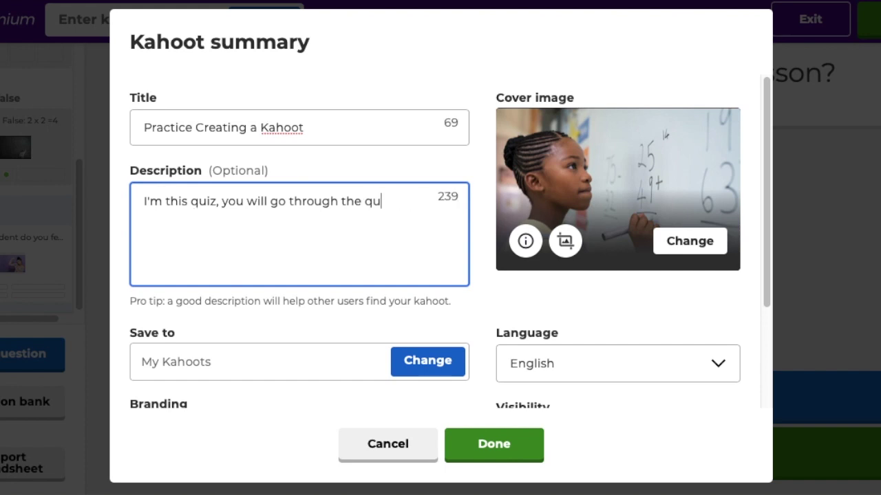
text(iz created)
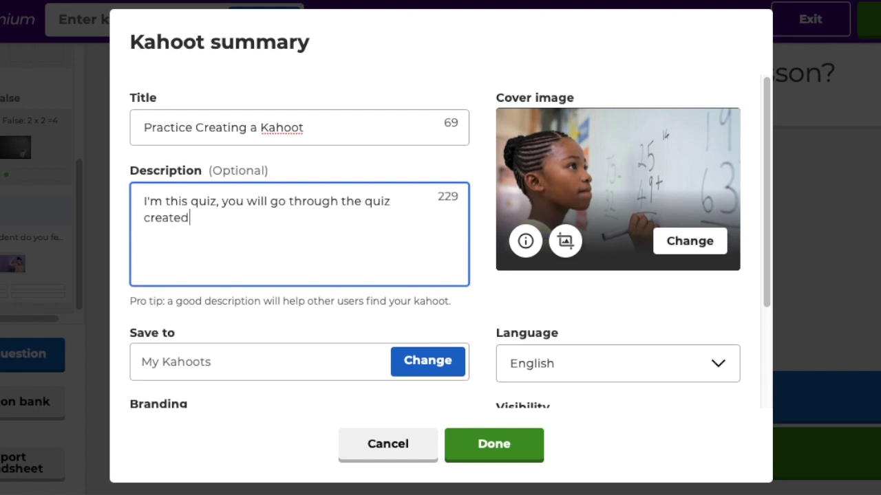
text( from the youtube video )
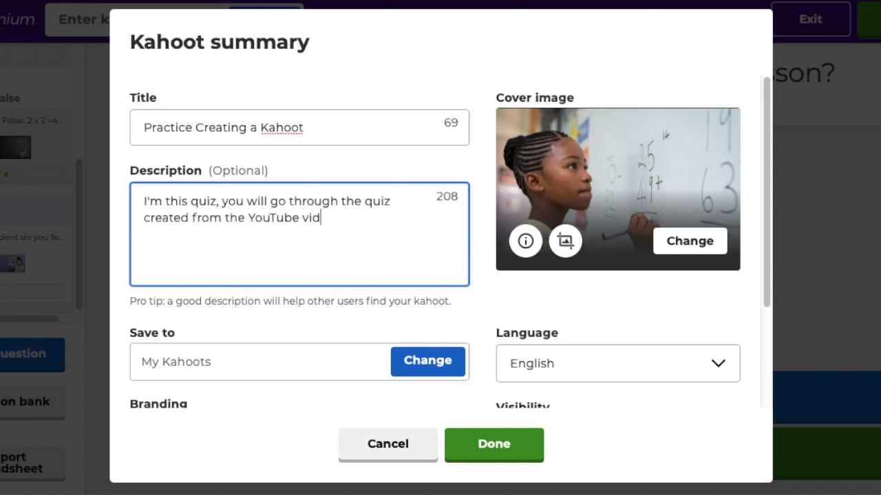
text(that yo)
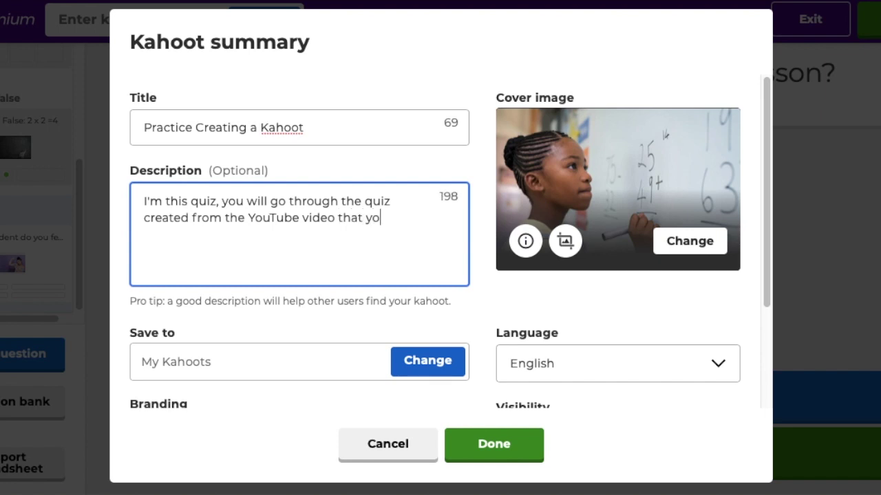
text(u watched.)
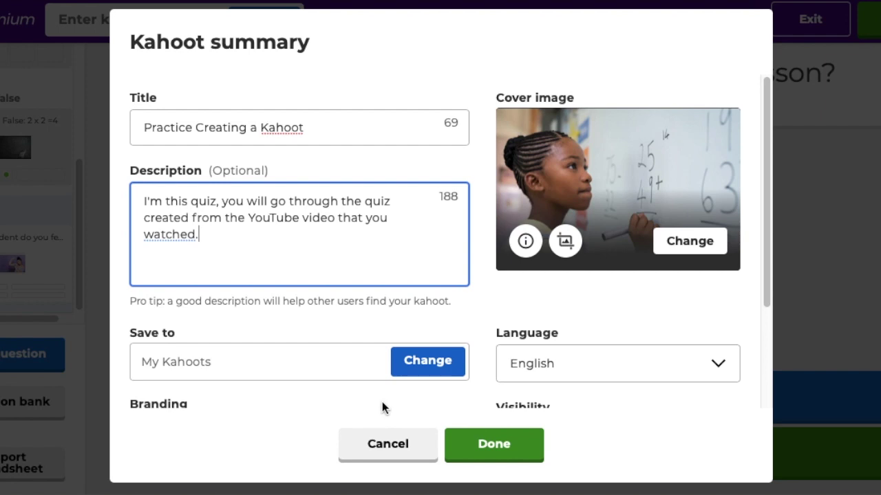
- Review the lobby video option and preview the Funk, Jungle, Futuristic and Beatbox lobby music tracks
scroll(507, 380, down, 2)
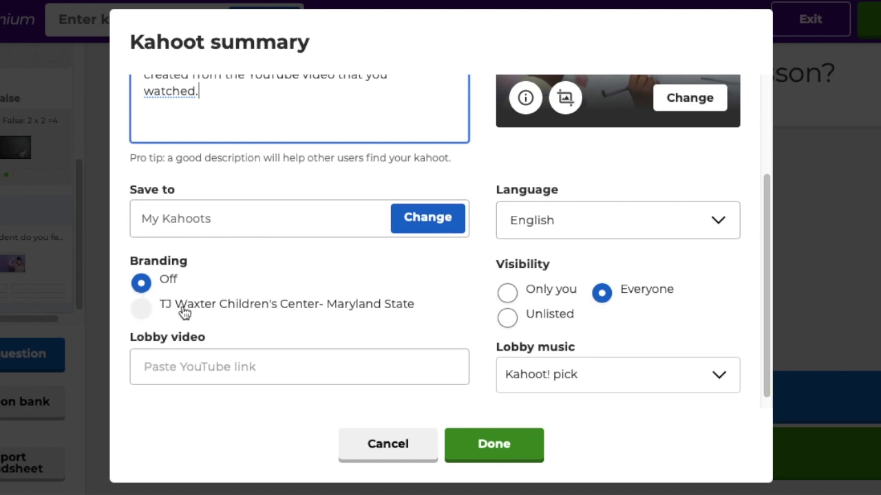
click(181, 369)
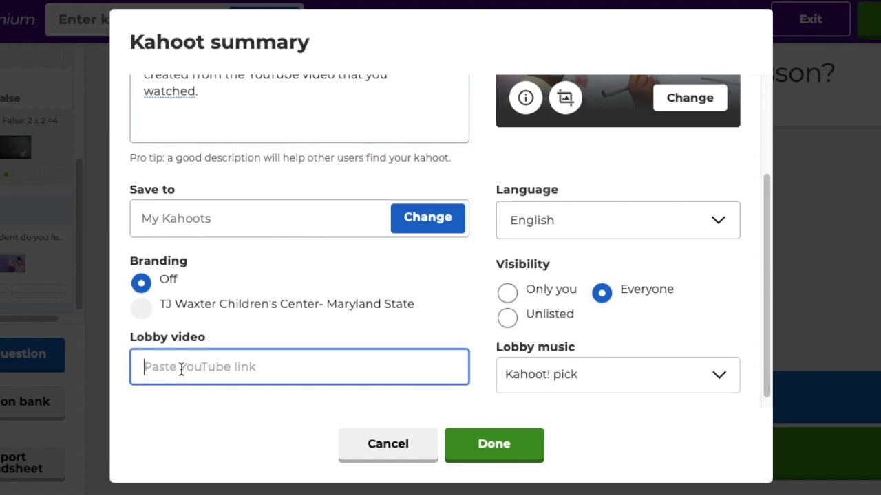
click(553, 376)
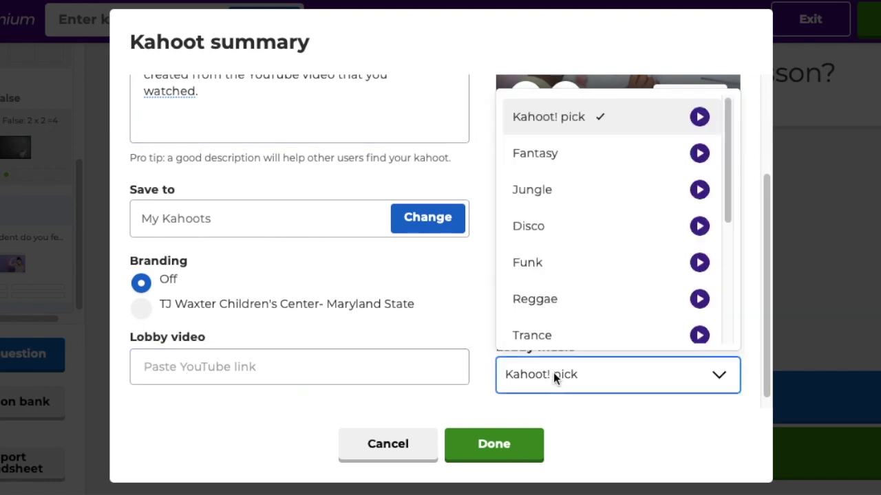
click(699, 265)
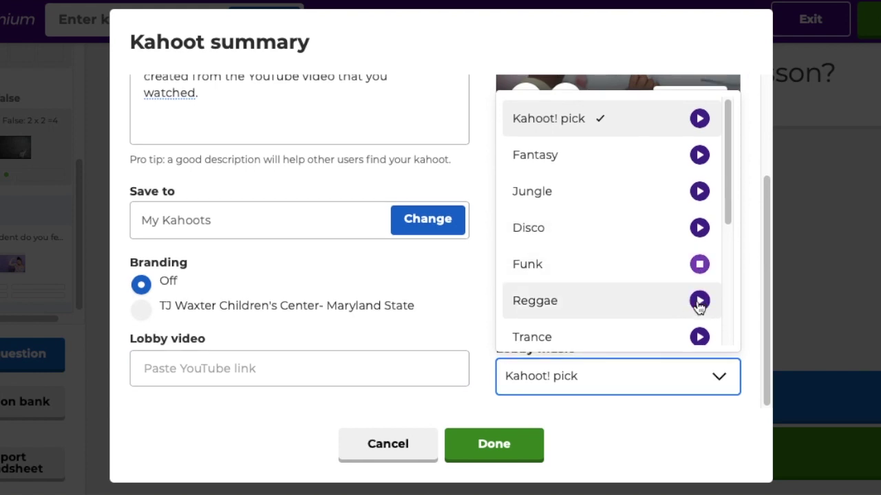
click(699, 193)
scroll(695, 317, down, 3)
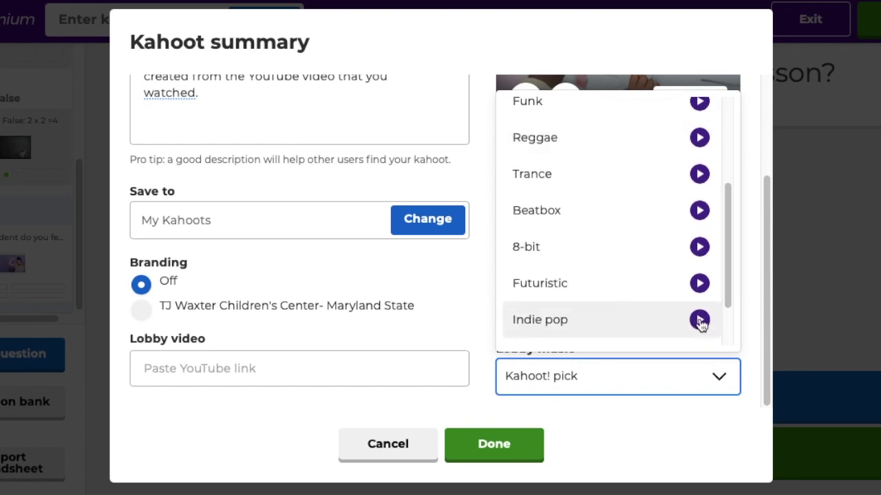
click(699, 283)
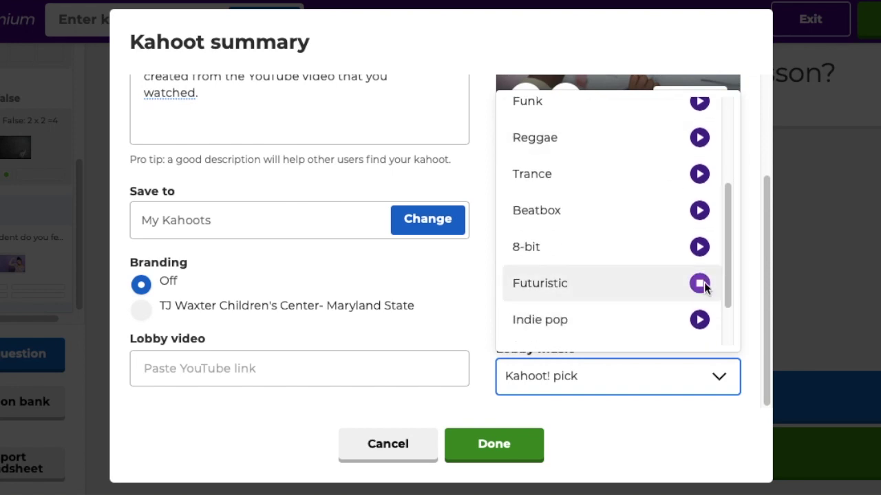
click(698, 212)
scroll(700, 218, up, 2)
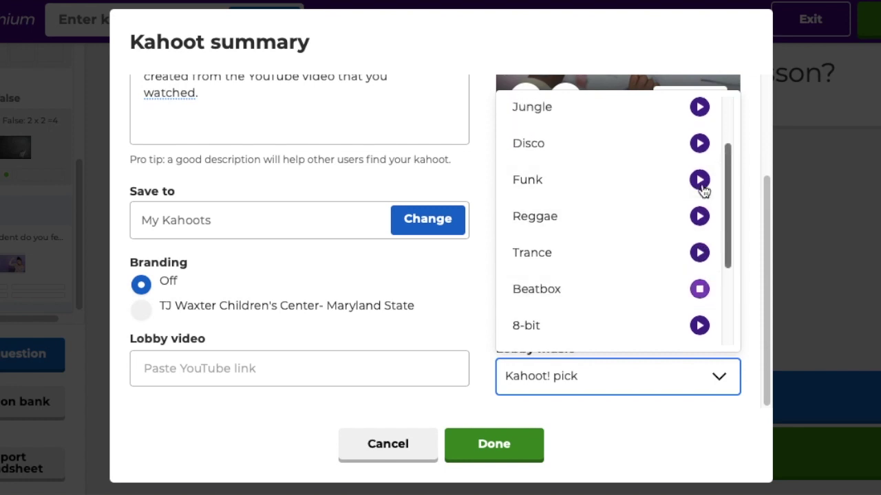
click(699, 181)
- Save the summary and finished kahoot, and launch it as a live game in Classic player-versus-player mode
click(493, 446)
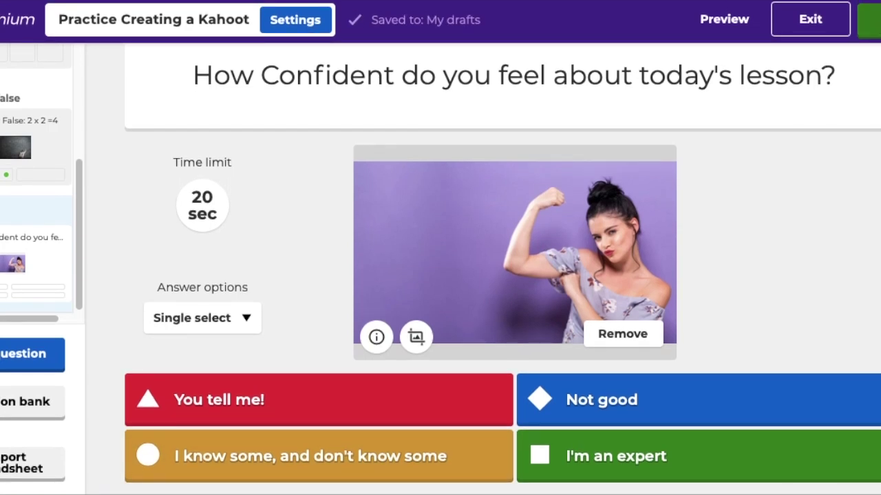
click(869, 19)
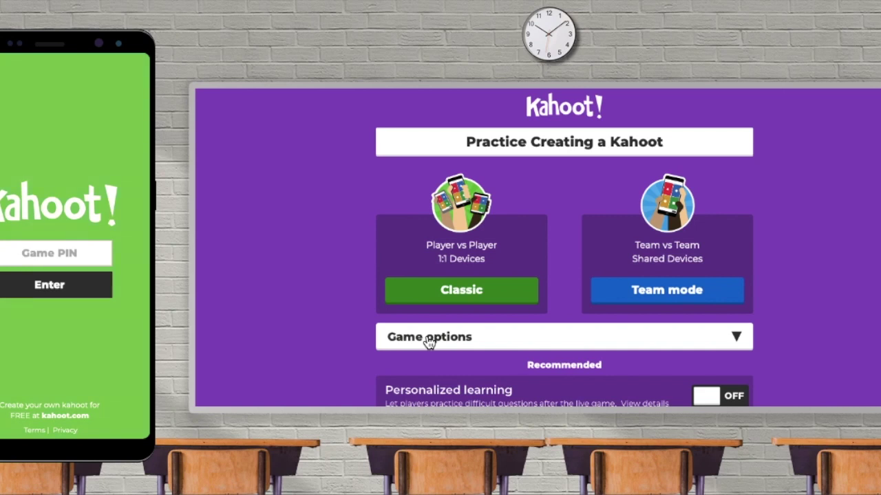
click(428, 342)
click(441, 313)
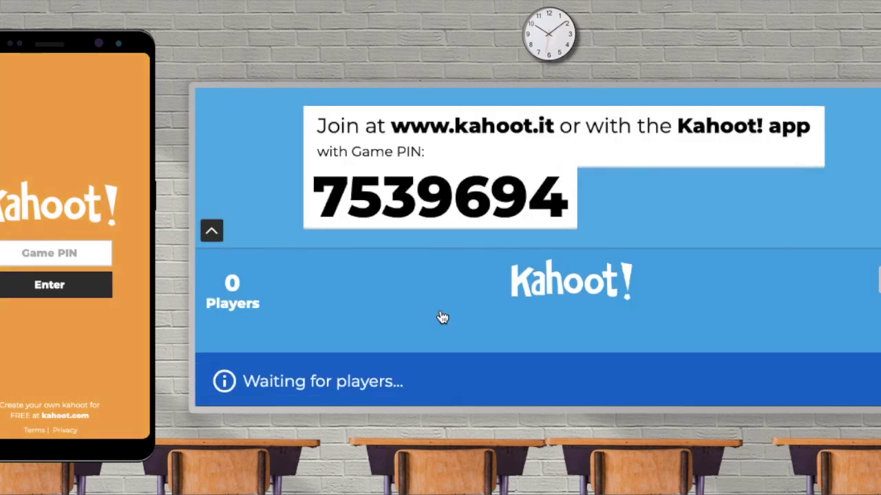
- Enter the displayed game PIN on the simulated player phone and submit it
click(100, 255)
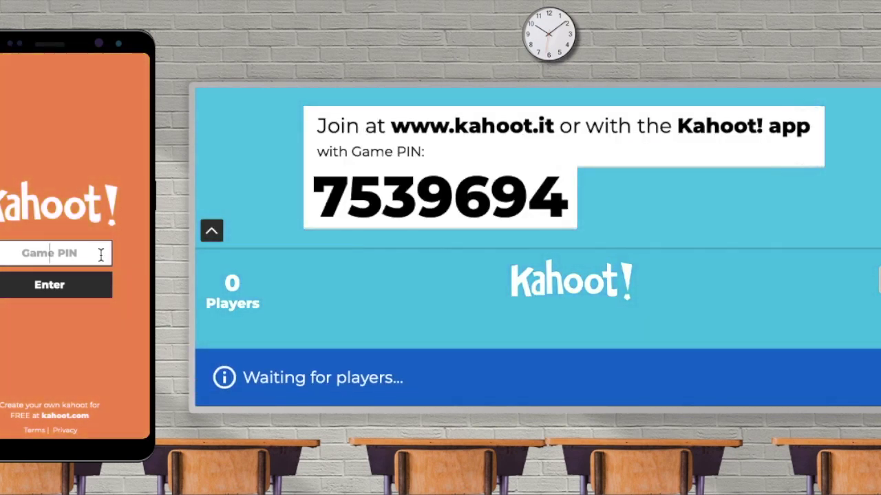
text(753)
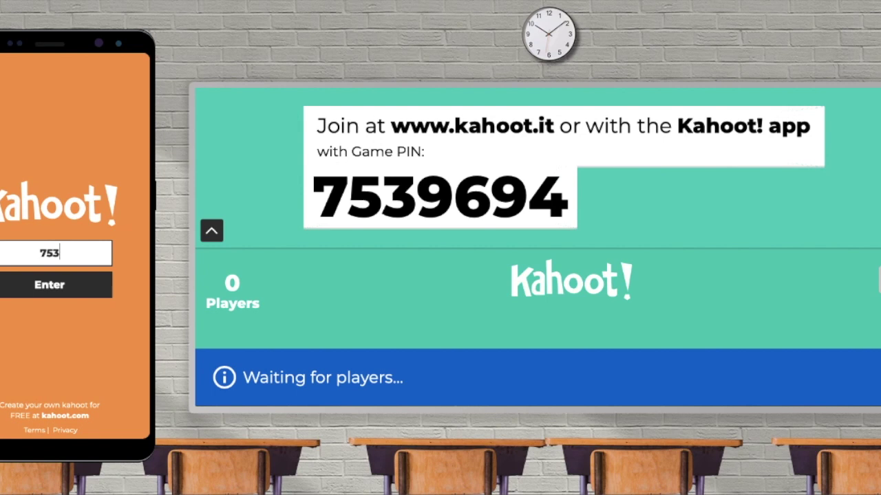
text(9)
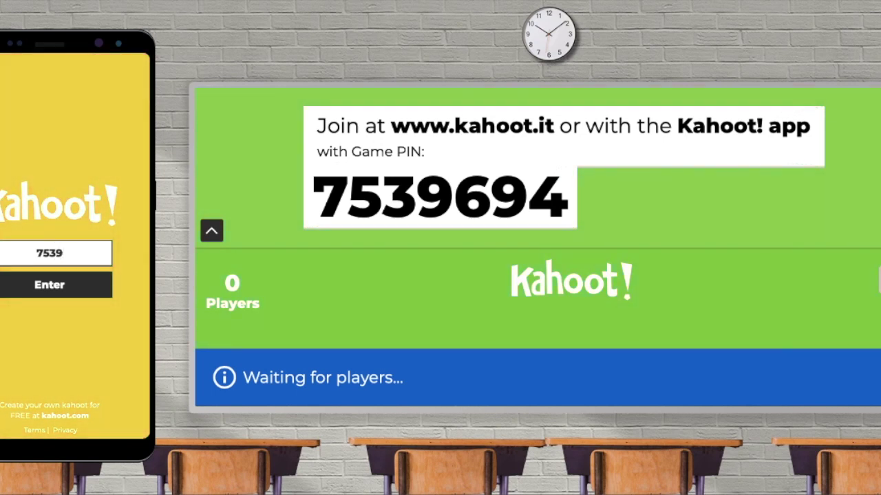
text(694)
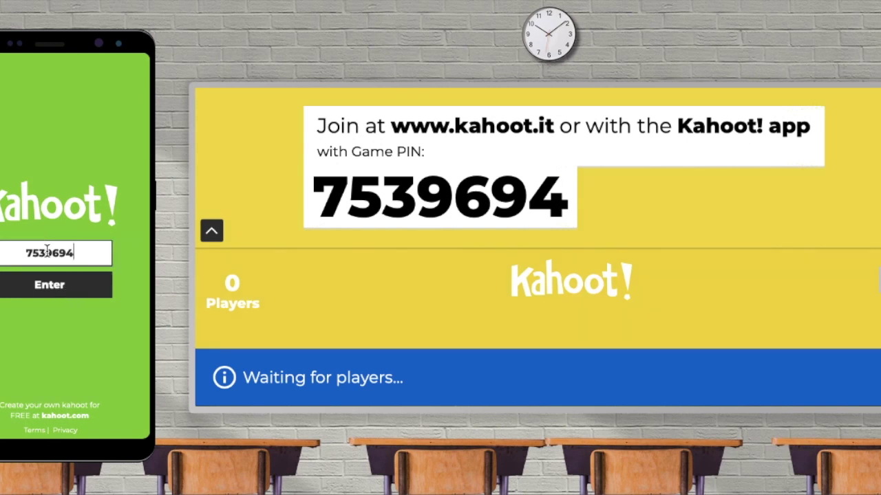
click(44, 293)
- Join the game on the simulated phone with the nickname "Youtube"
click(48, 260)
text(Youtube)
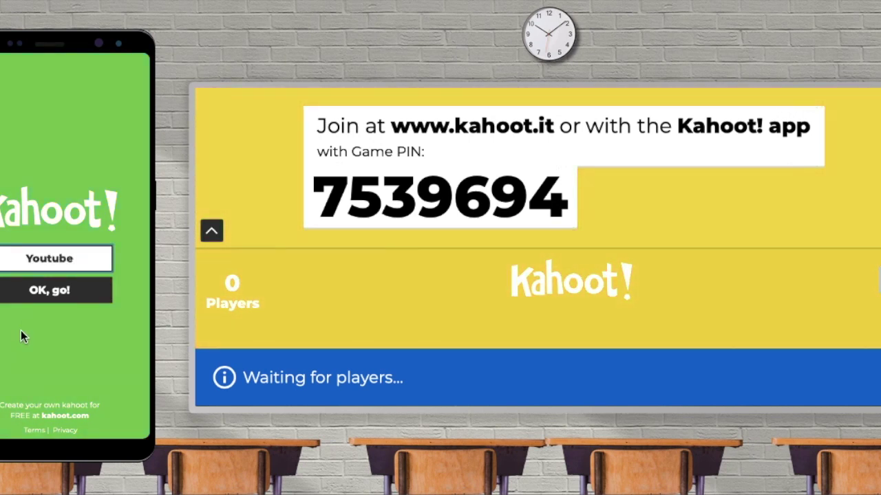
click(22, 292)
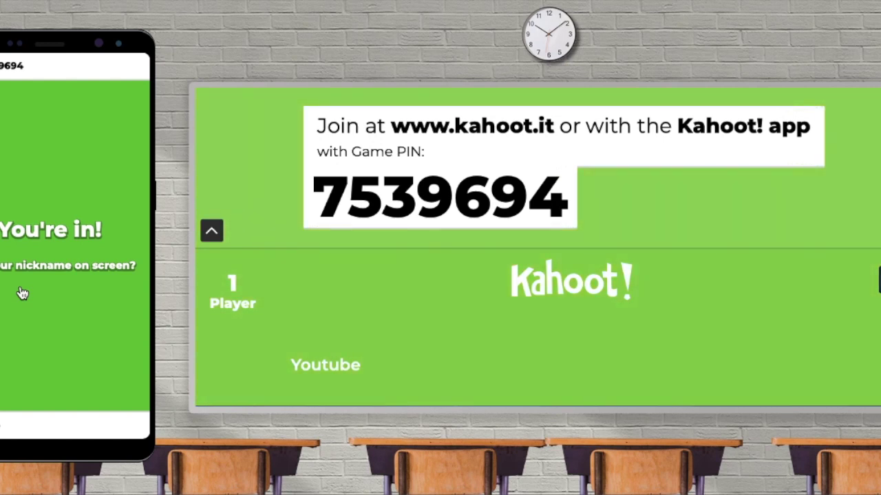
- Start the game and play the "What is 1+3" question with answer 4, advancing past the scoreboard to the puzzle
click(880, 280)
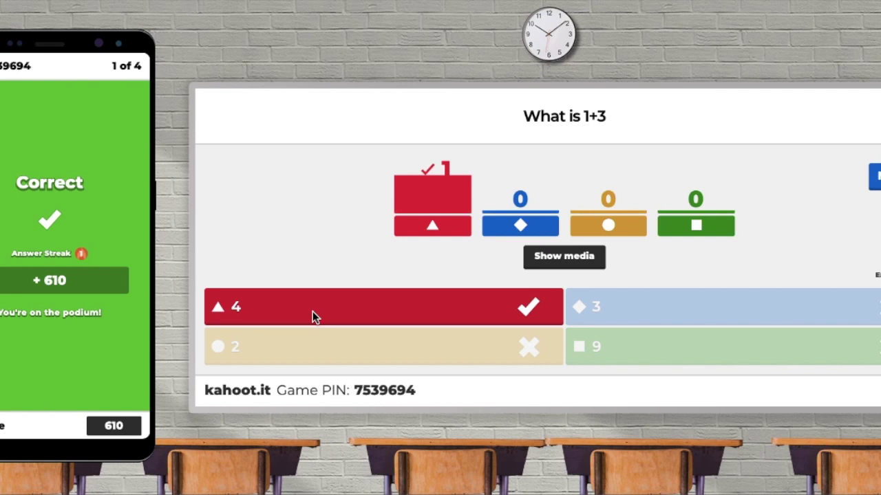
click(874, 176)
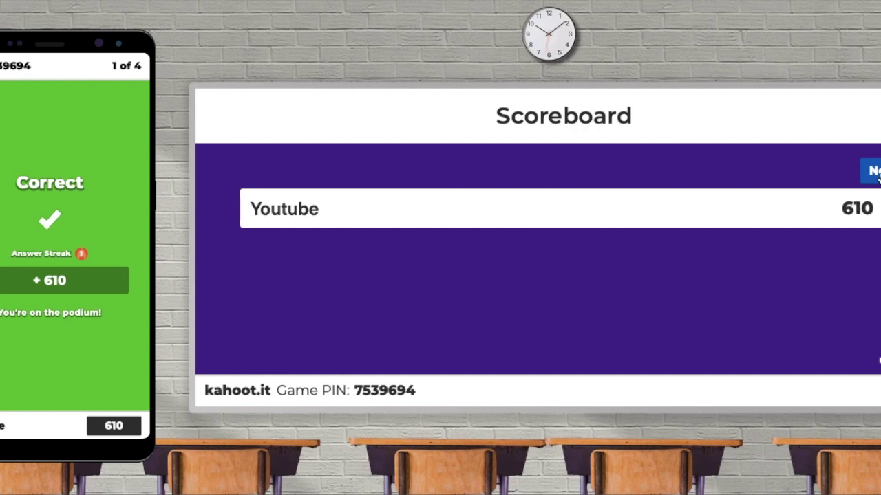
click(872, 171)
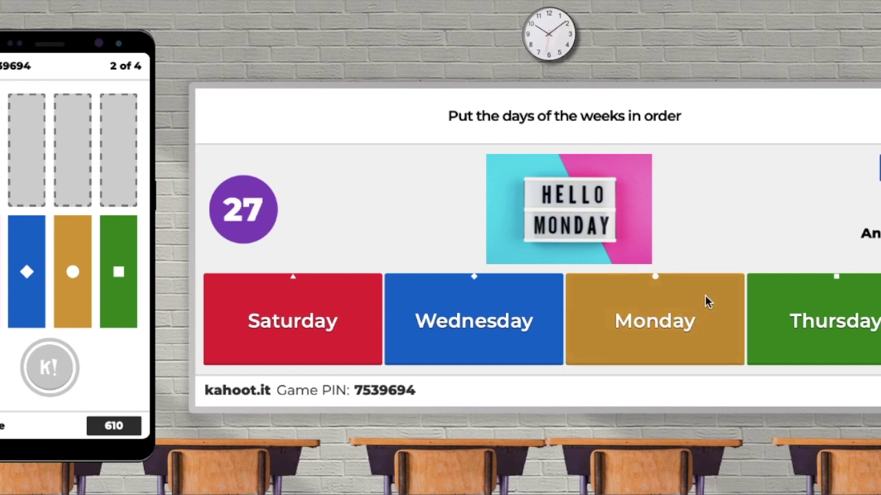
- Arrange the puzzle answers on the phone as Monday, Wednesday, Thursday, Saturday and submit the order
drag(672, 320, 606, 307)
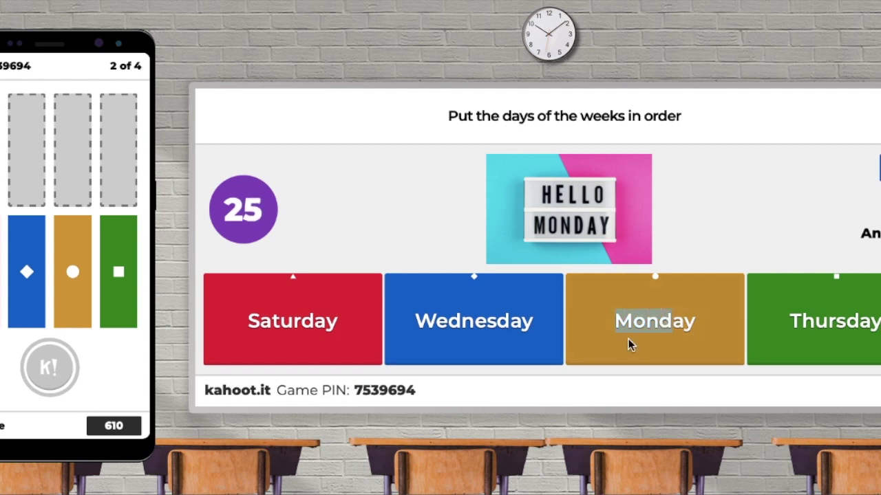
drag(86, 249, 2, 152)
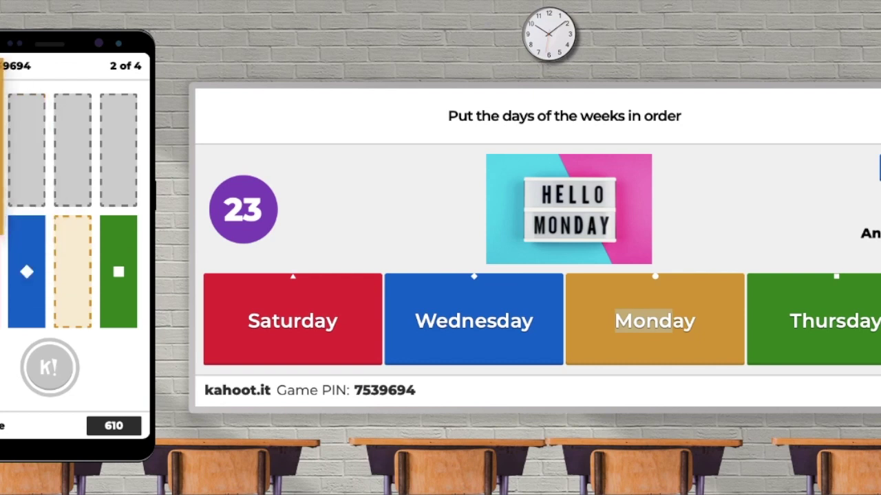
drag(34, 252, 25, 157)
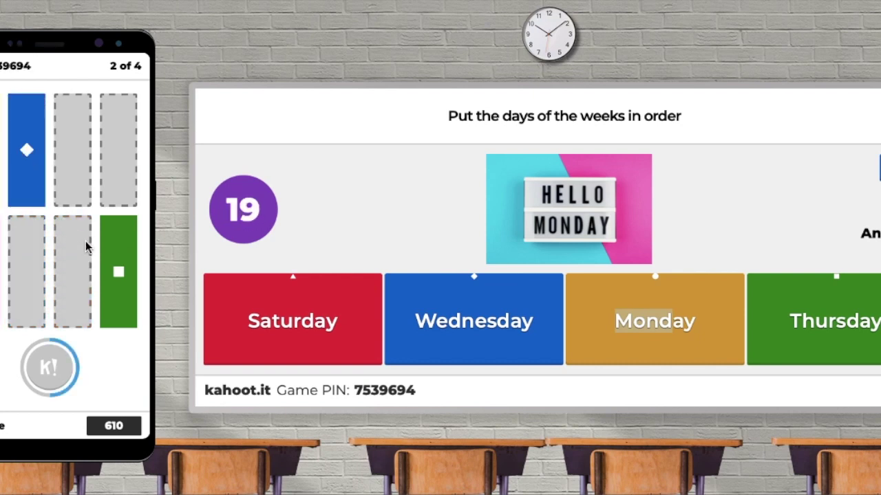
drag(120, 267, 73, 186)
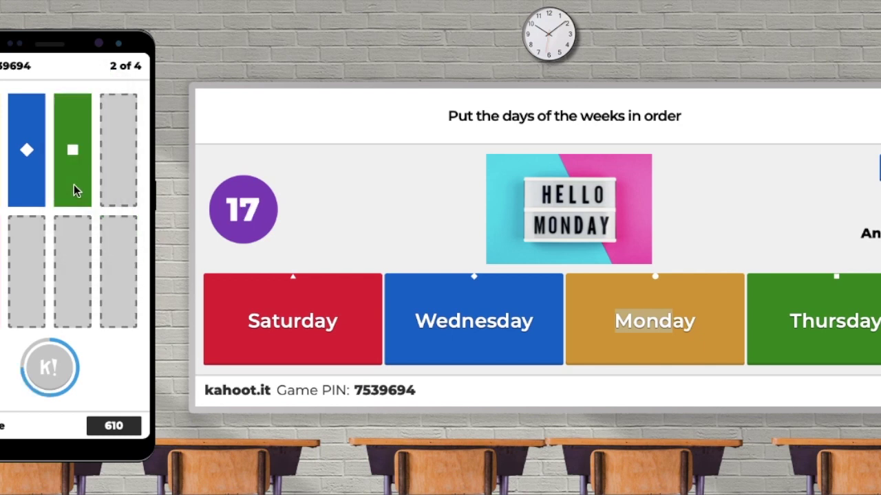
drag(2, 276, 110, 197)
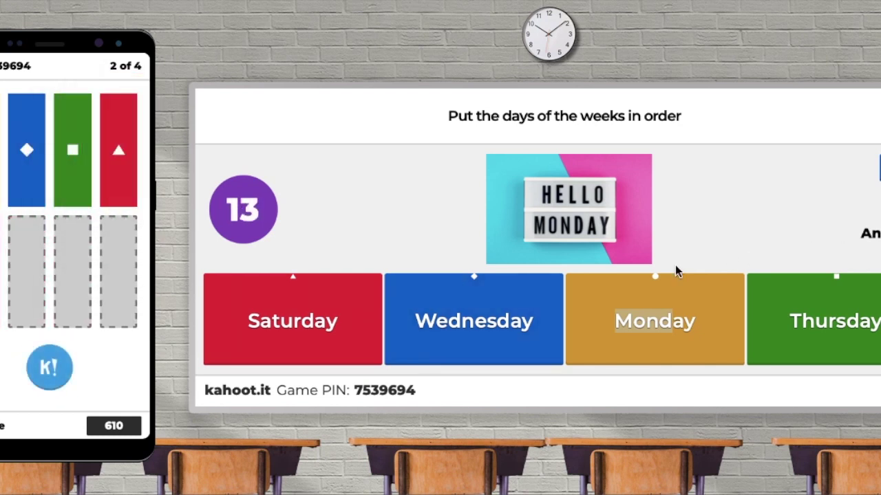
click(62, 378)
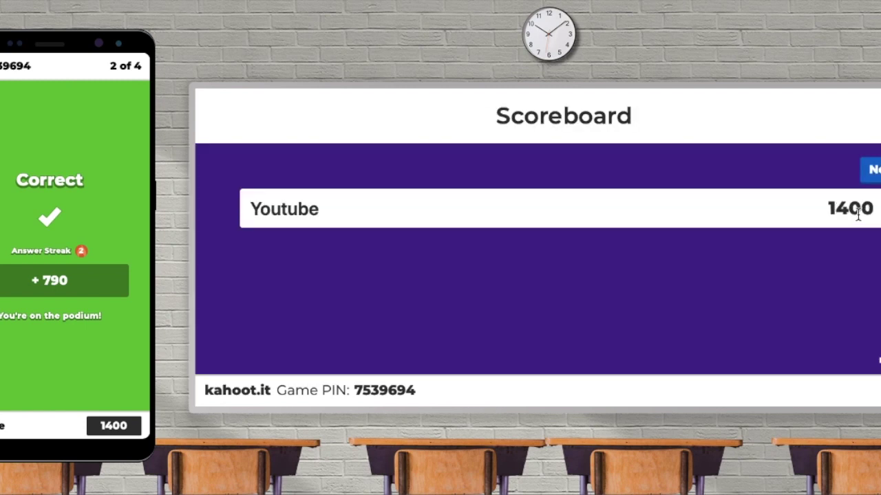
- Continue the game, answering True to "2 x 2 =4" and "You tell me!" to the confidence poll
click(874, 172)
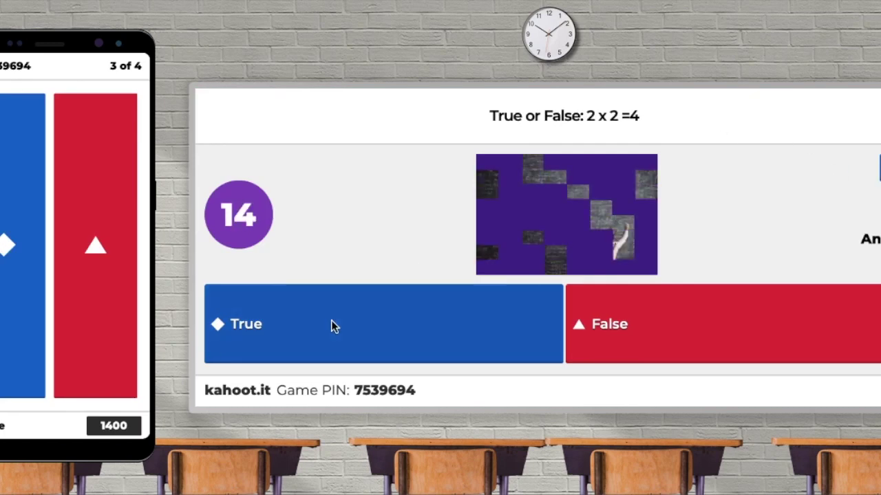
click(9, 284)
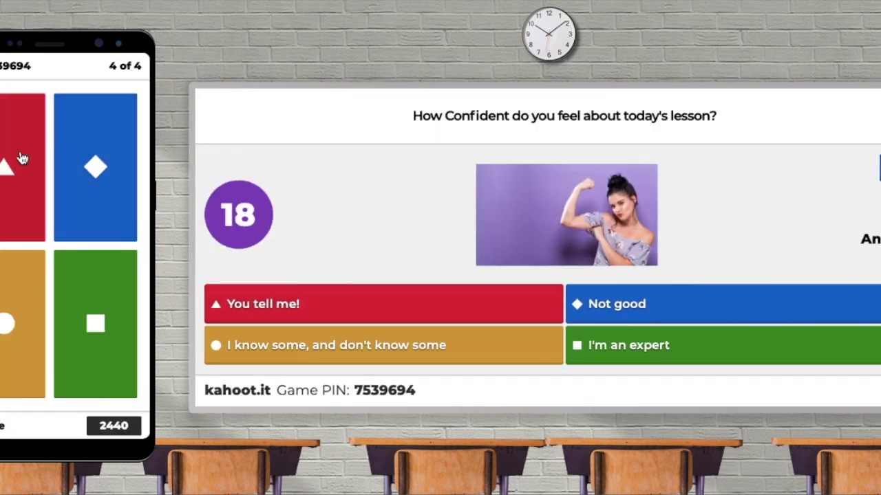
click(15, 163)
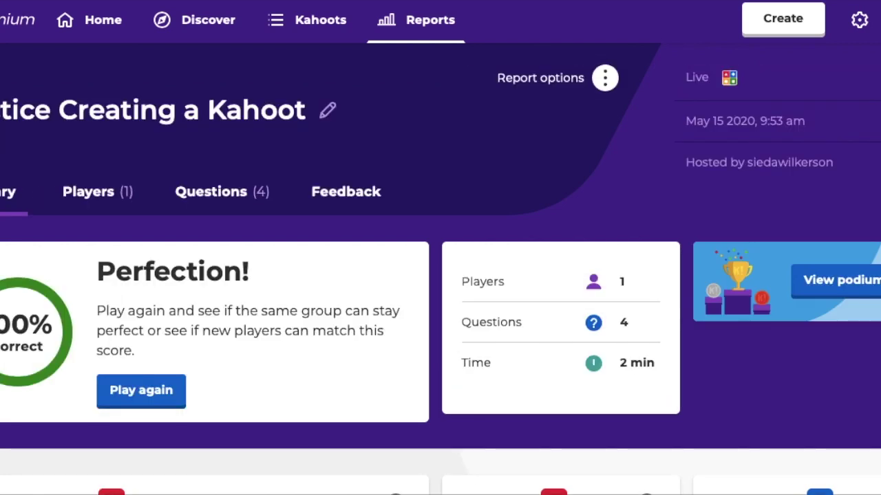
- Review the game report's summary, including the winners' podium and the difficult questions, need help and didn't finish sections
scroll(643, 214, down, 2)
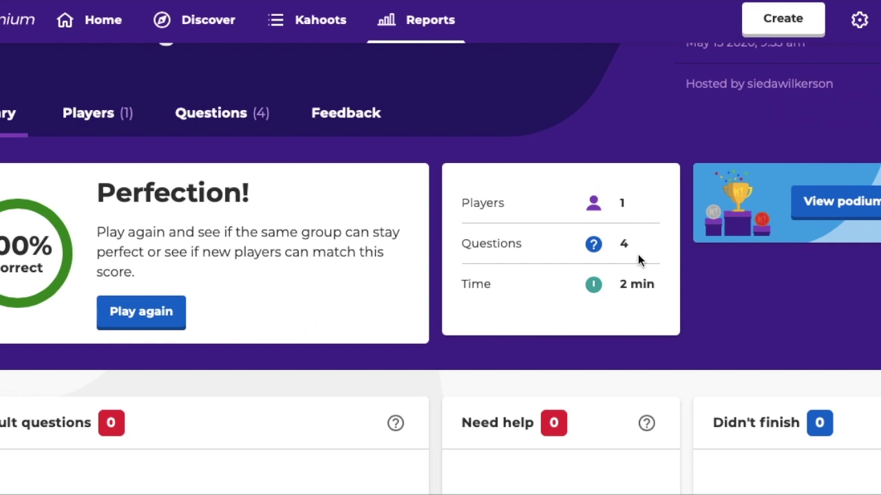
click(812, 208)
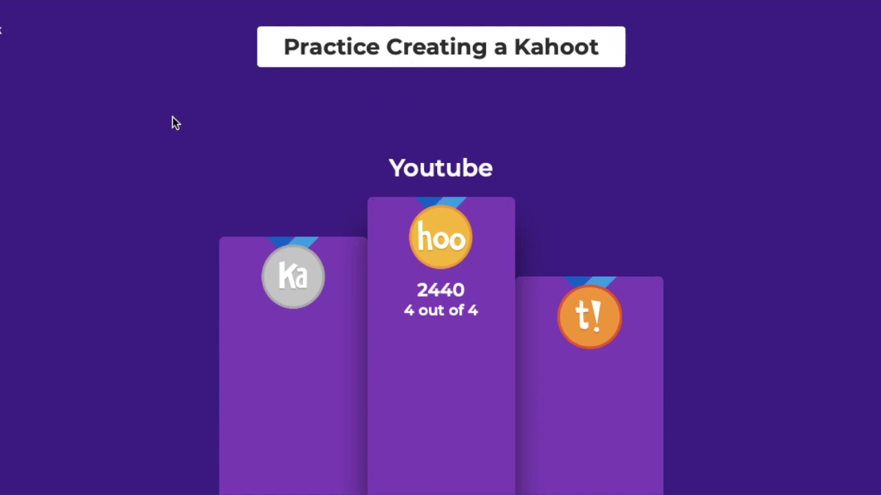
key(Escape)
scroll(120, 230, down, 3)
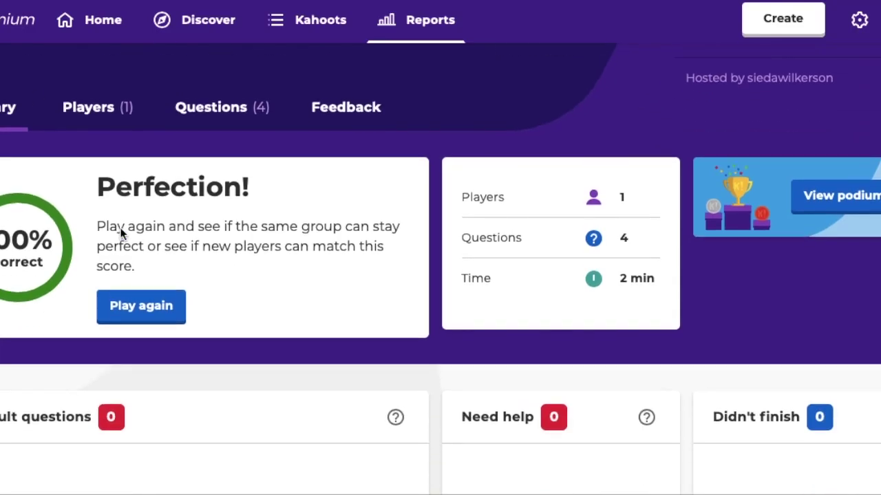
scroll(120, 231, down, 1)
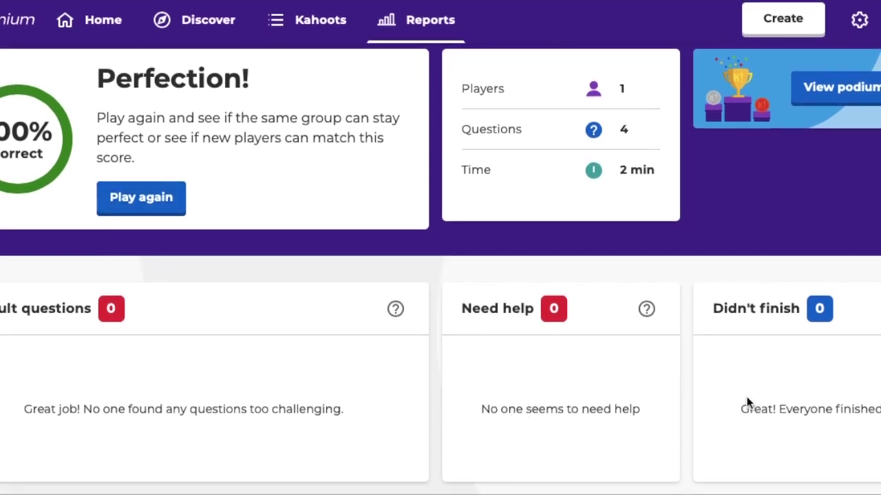
scroll(634, 269, up, 4)
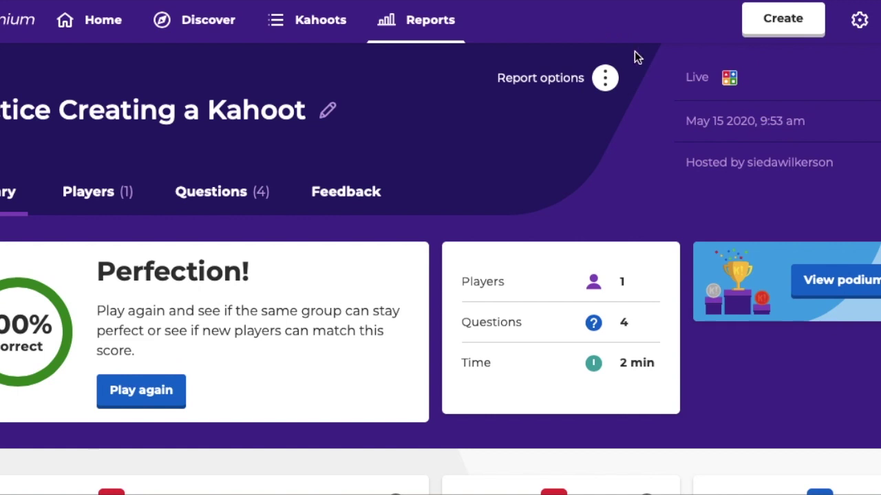
- Start creating a new kahoot, dismiss the template choices and look over the blank question form down to its answer fields
click(759, 22)
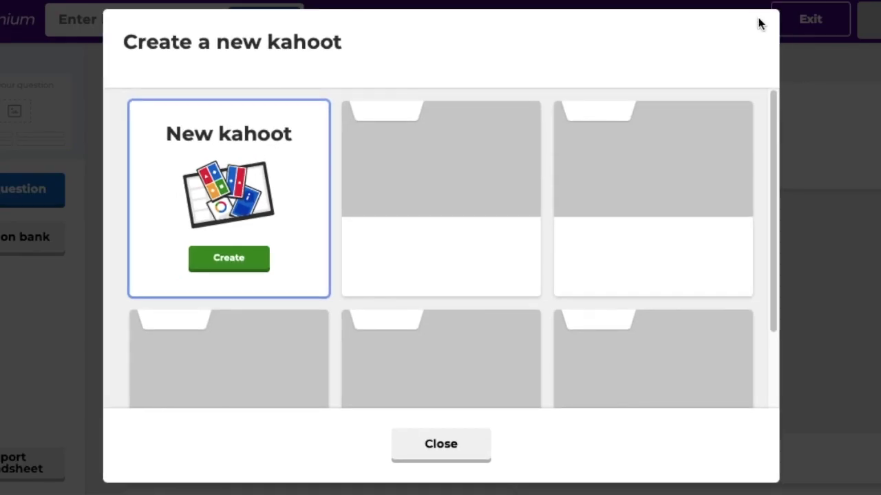
click(440, 447)
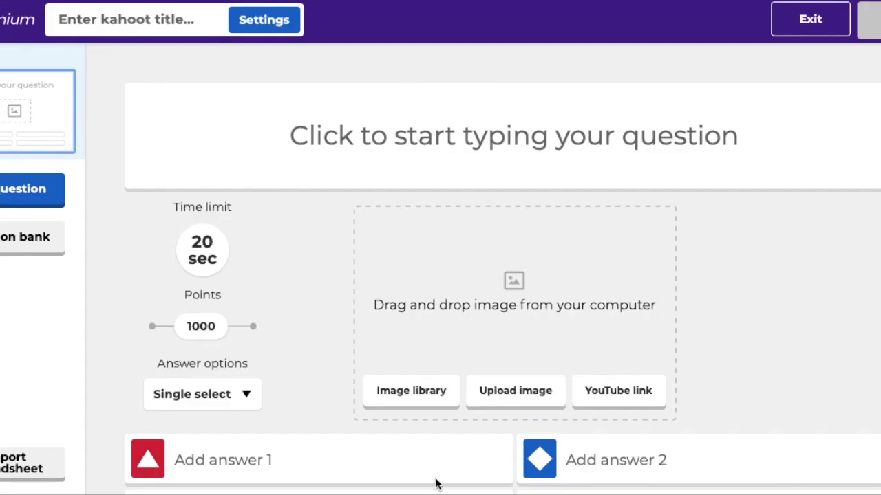
scroll(435, 484, down, 1)
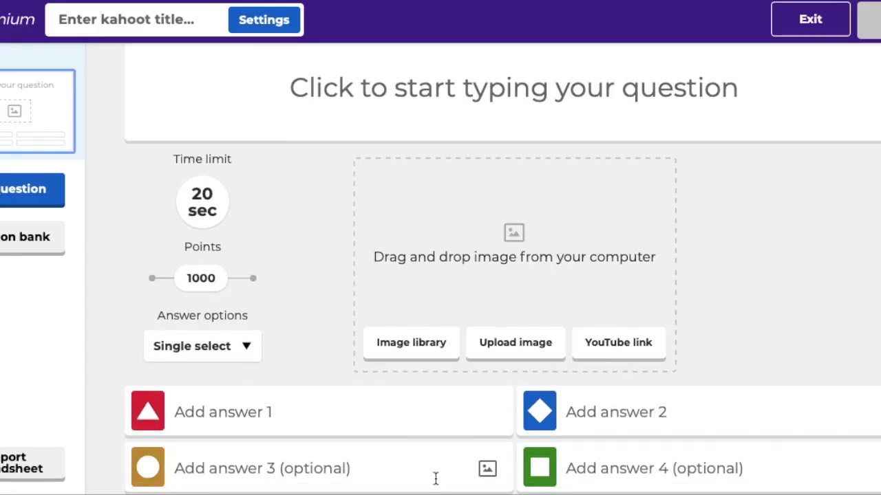
scroll(435, 478, down, 1)
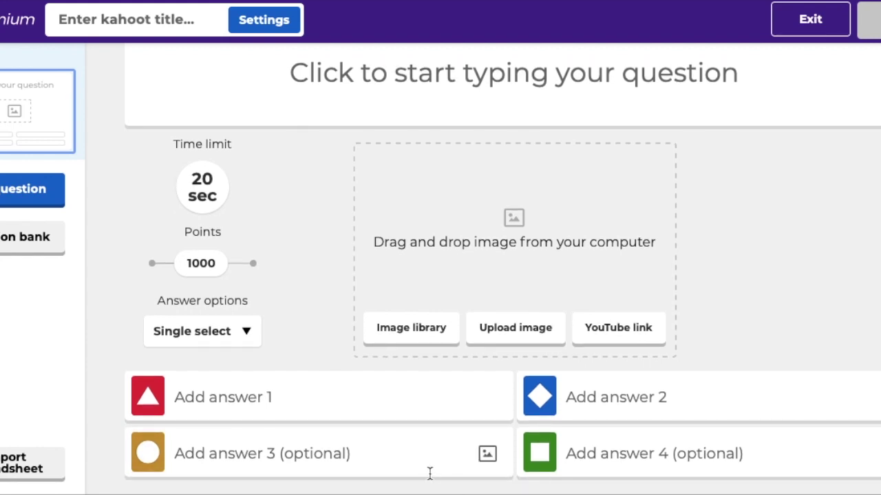